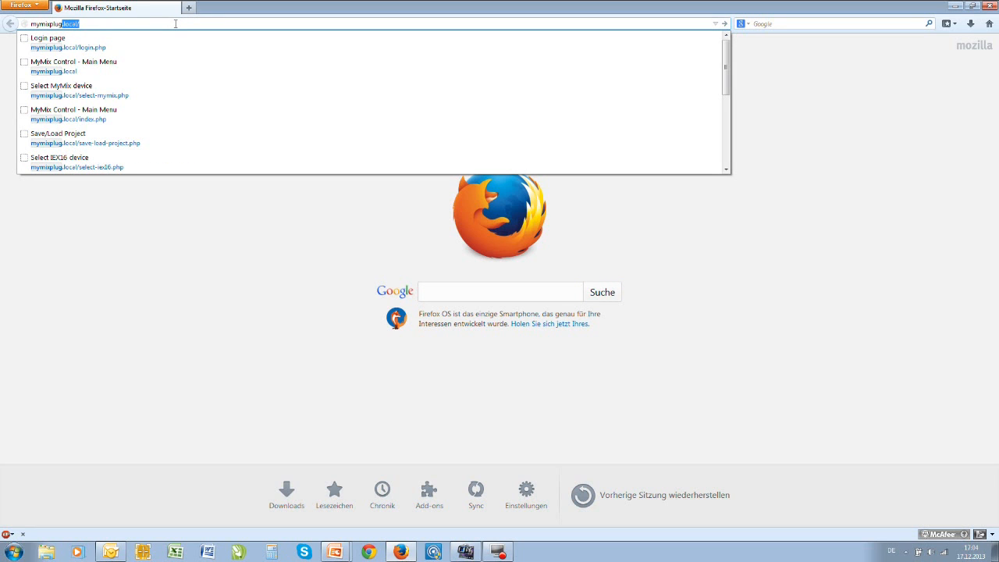
- Open mymixplug.local and log in with the username admin and the account password
key(Return)
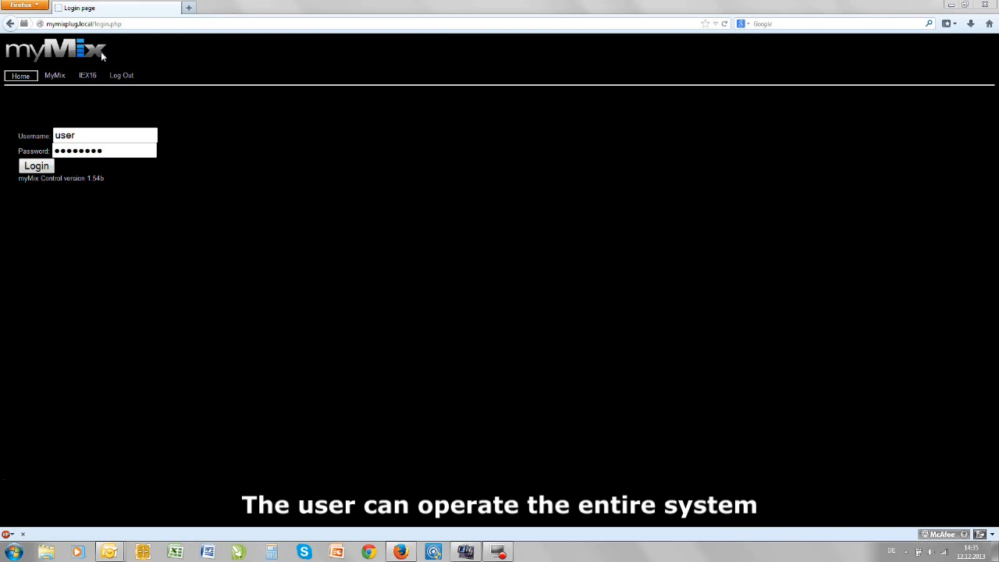
click(99, 136)
key(ctrl+a)
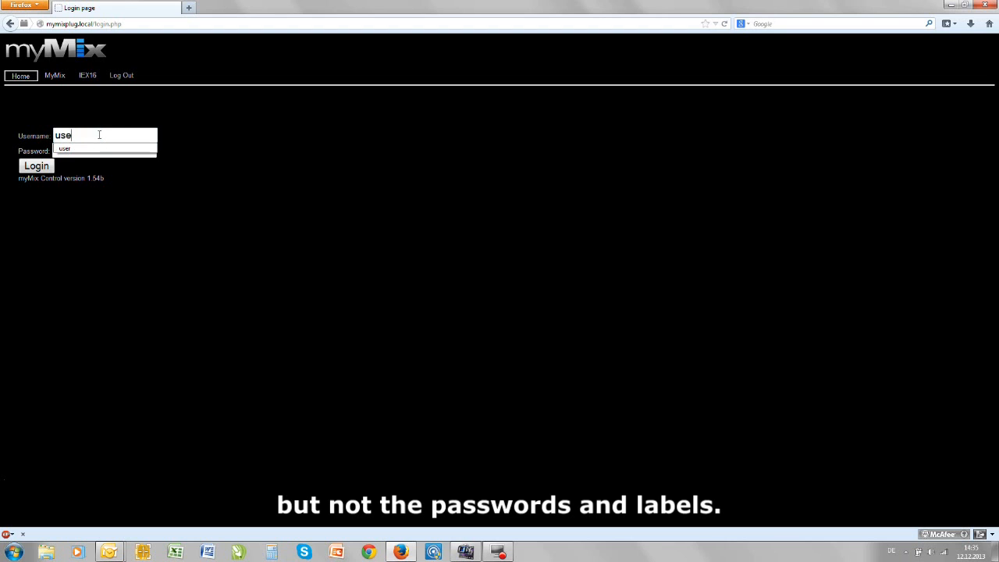
key(BackSpace)
text(admin)
click(123, 152)
key(Tab)
key(Return)
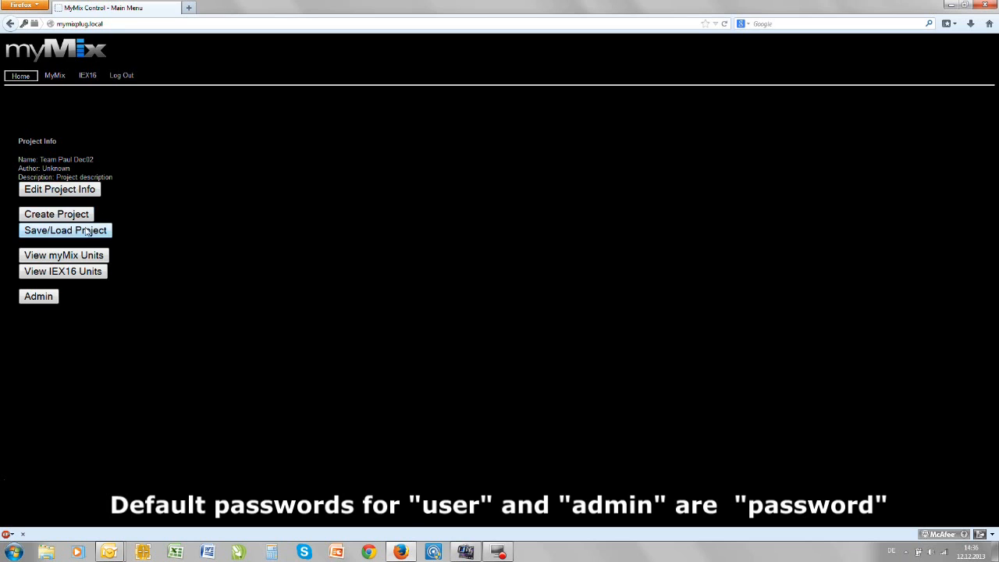
- Open the admin page and review its password, saved project, device label, network and reset settings
click(39, 299)
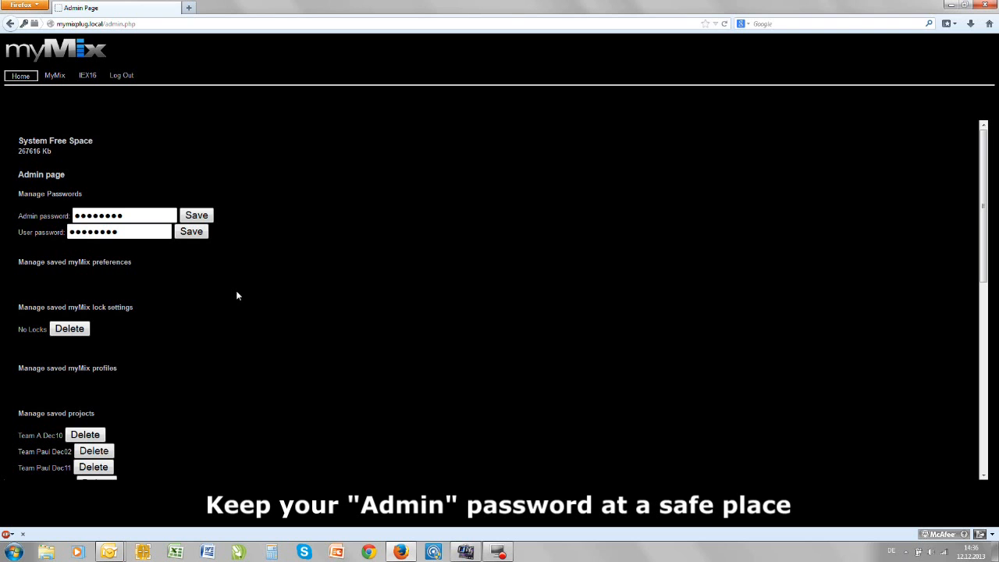
scroll(237, 295, down, 5)
scroll(238, 295, down, 2)
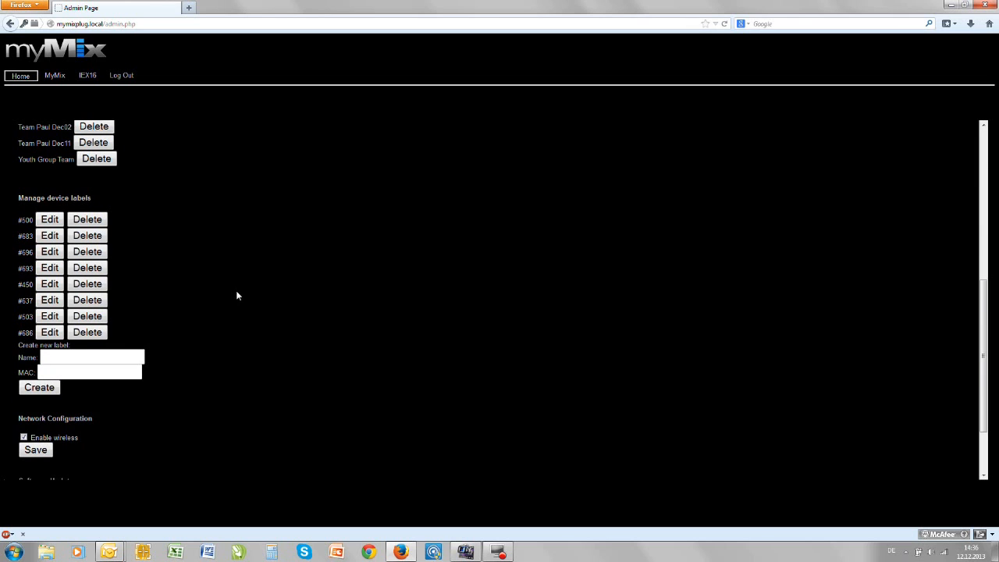
scroll(238, 295, down, 2)
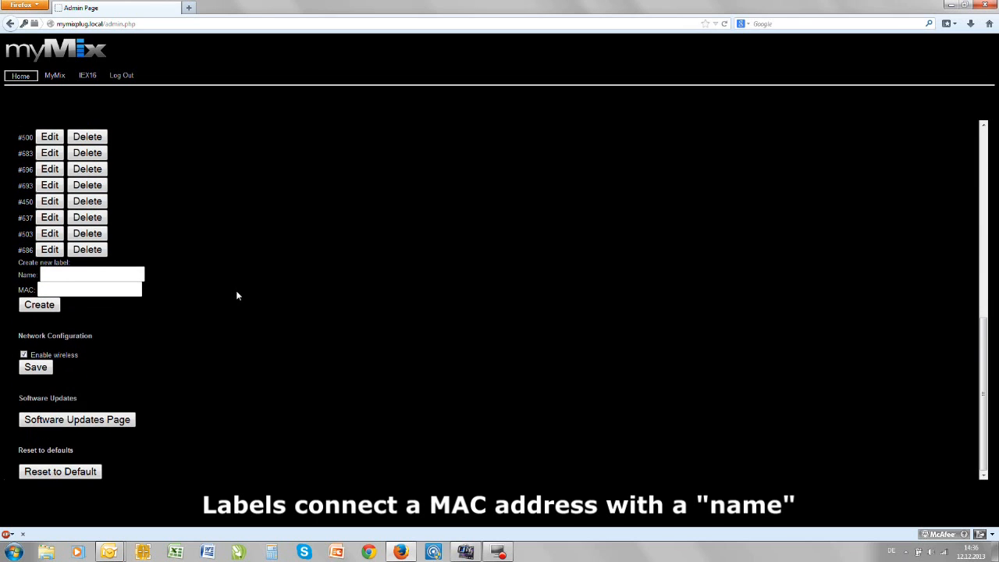
scroll(238, 295, up, 1)
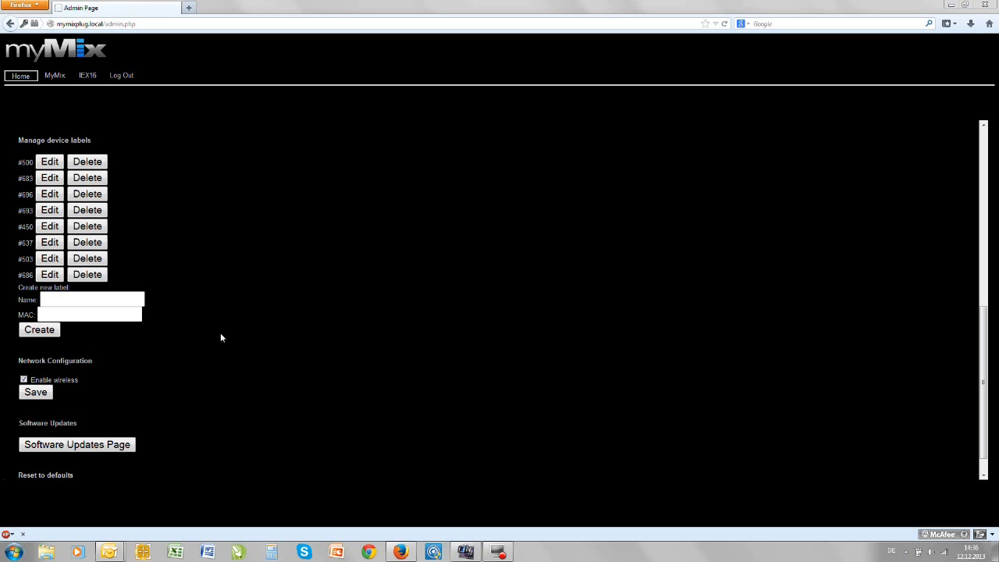
drag(983, 322, 985, 357)
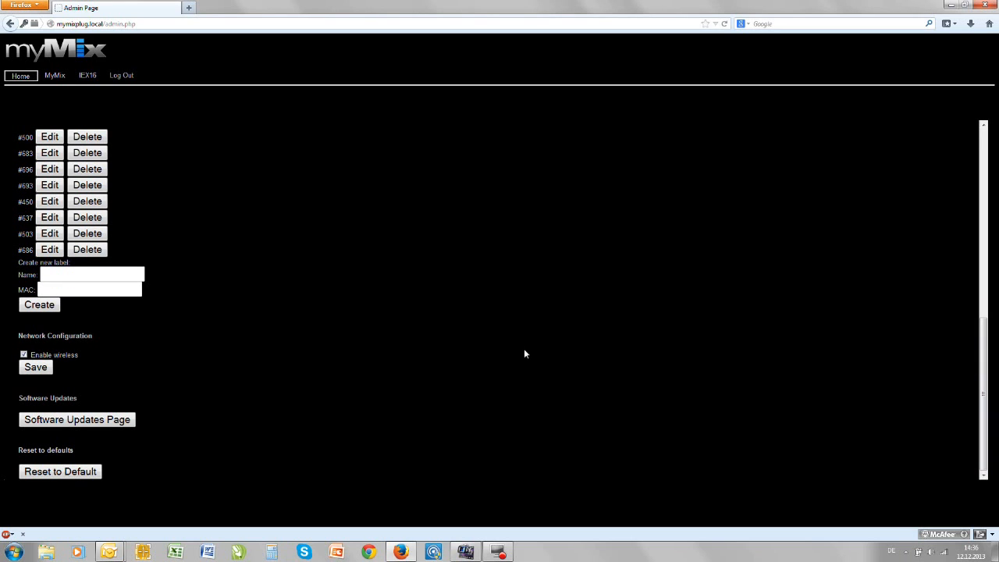
scroll(281, 322, up, 10)
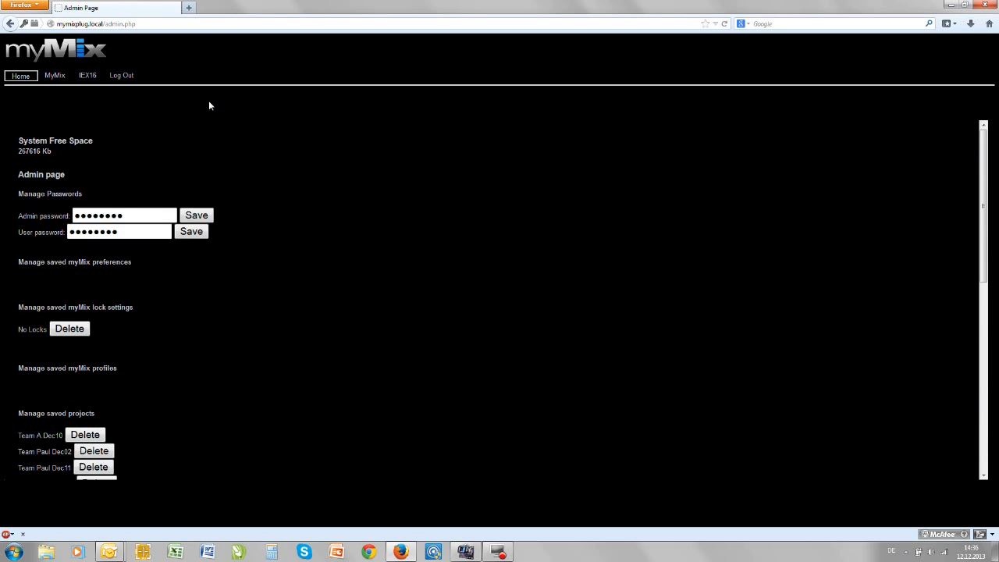
- Load the project Team A Dec10 from internal storage
click(18, 77)
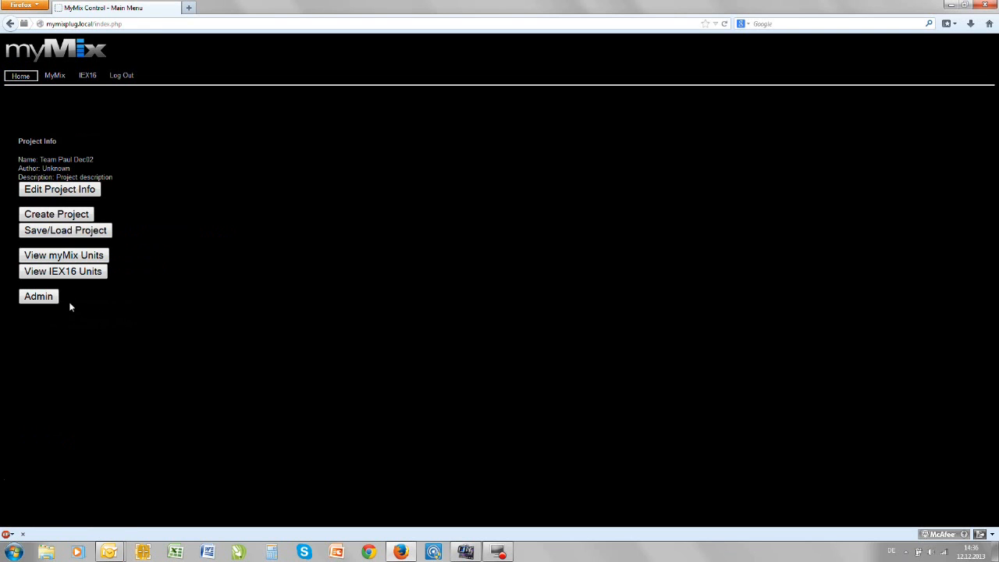
click(56, 232)
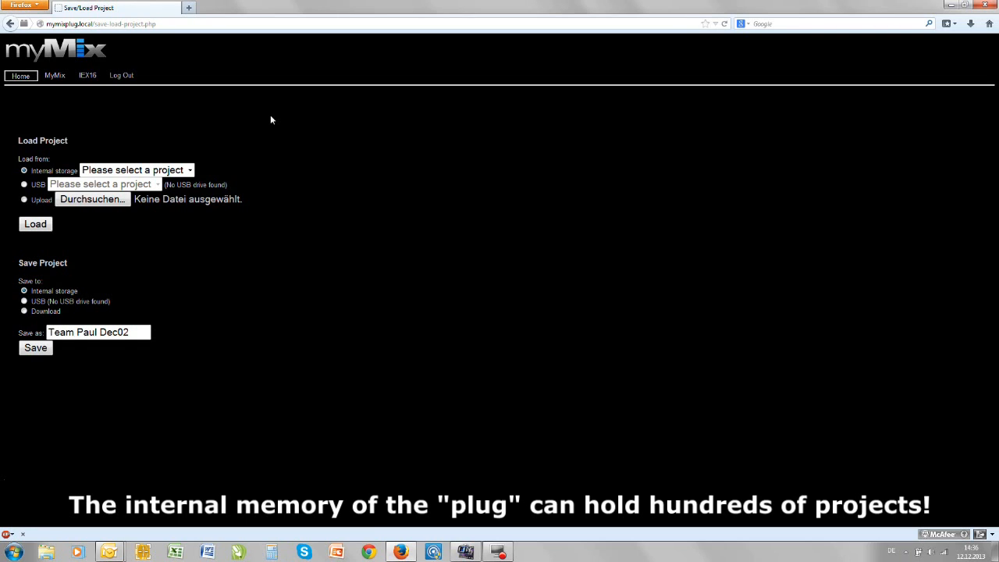
click(190, 171)
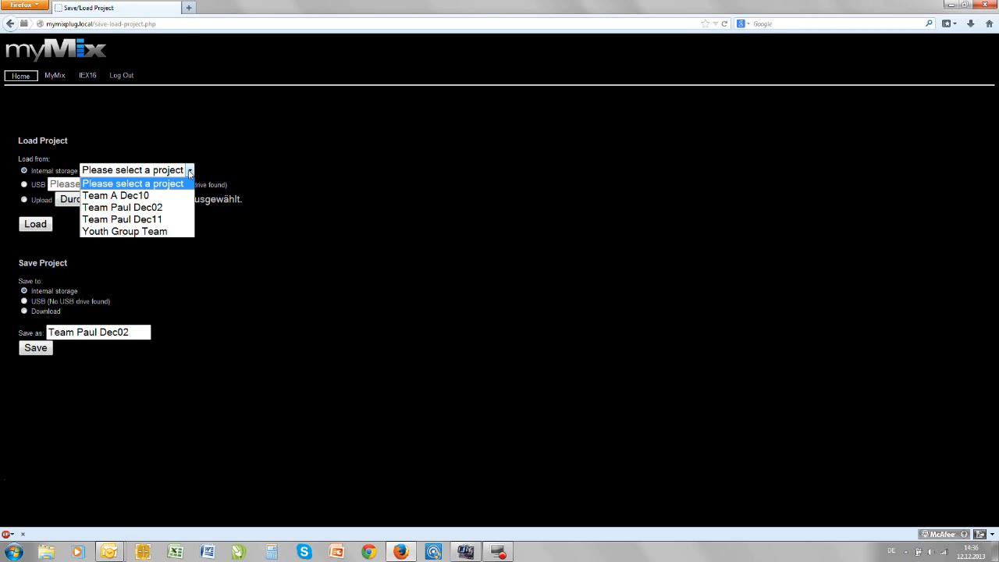
click(129, 196)
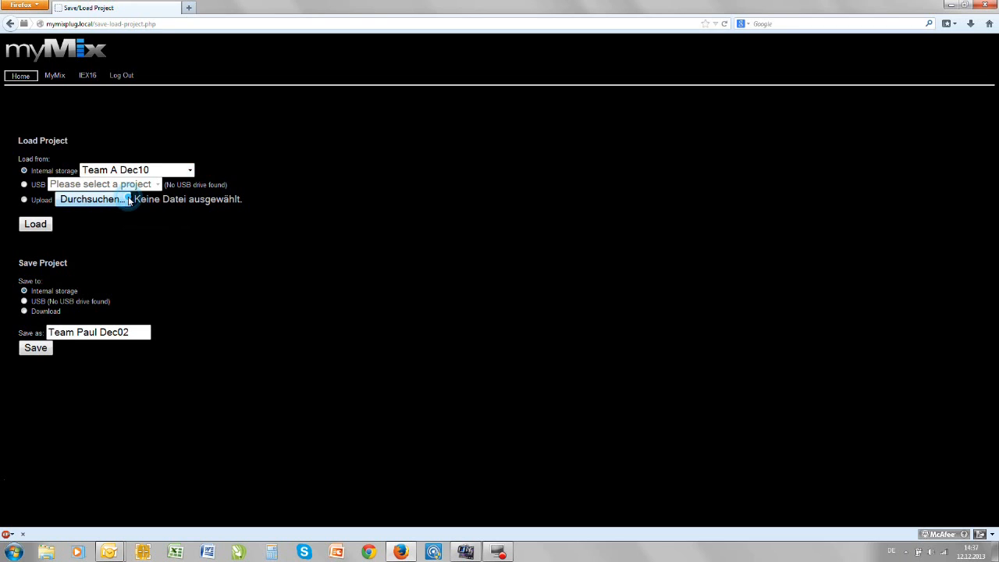
click(35, 225)
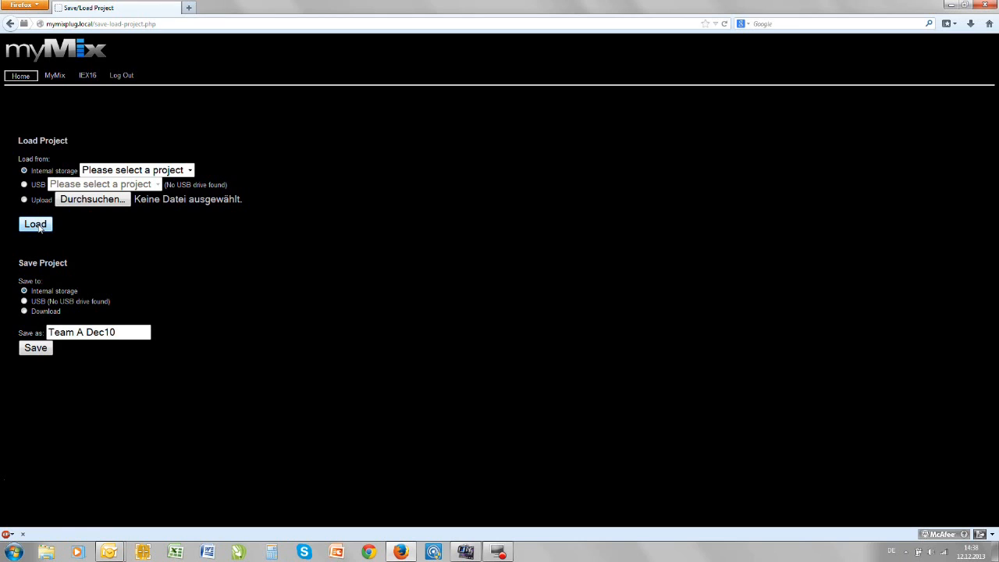
- View the myMix units, and examine the channel names, modes and gains of the Team A IEX16 unit
click(55, 76)
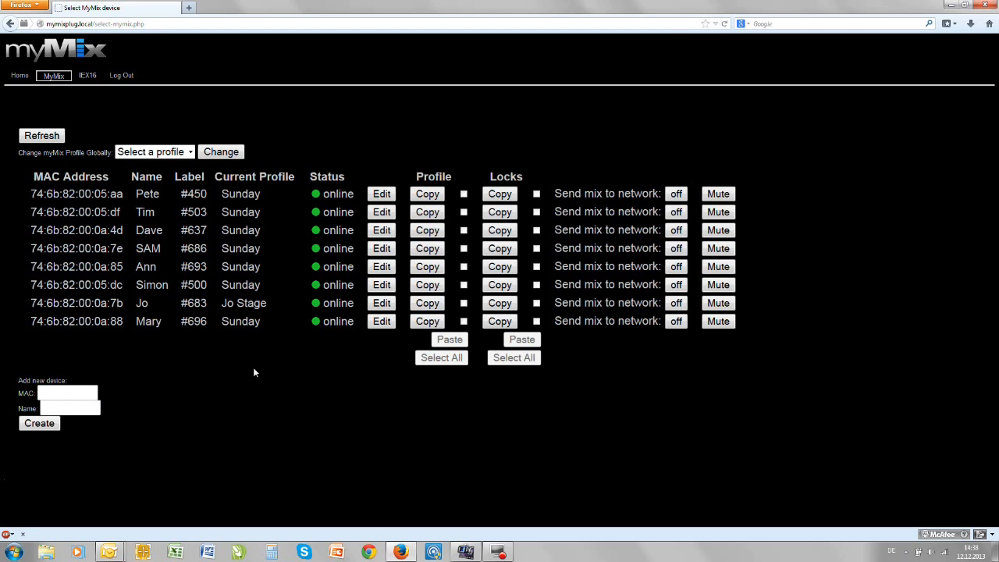
click(89, 77)
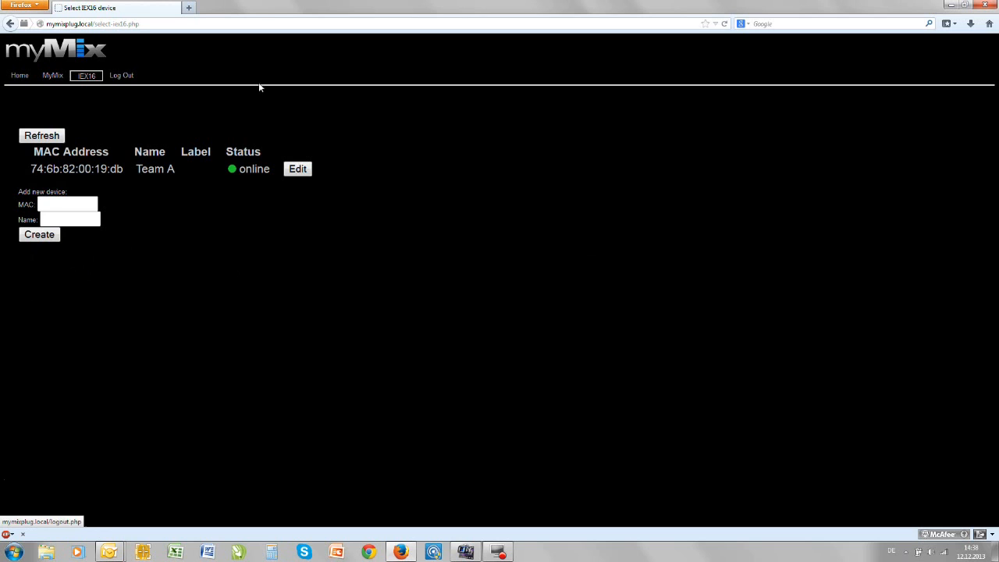
click(299, 172)
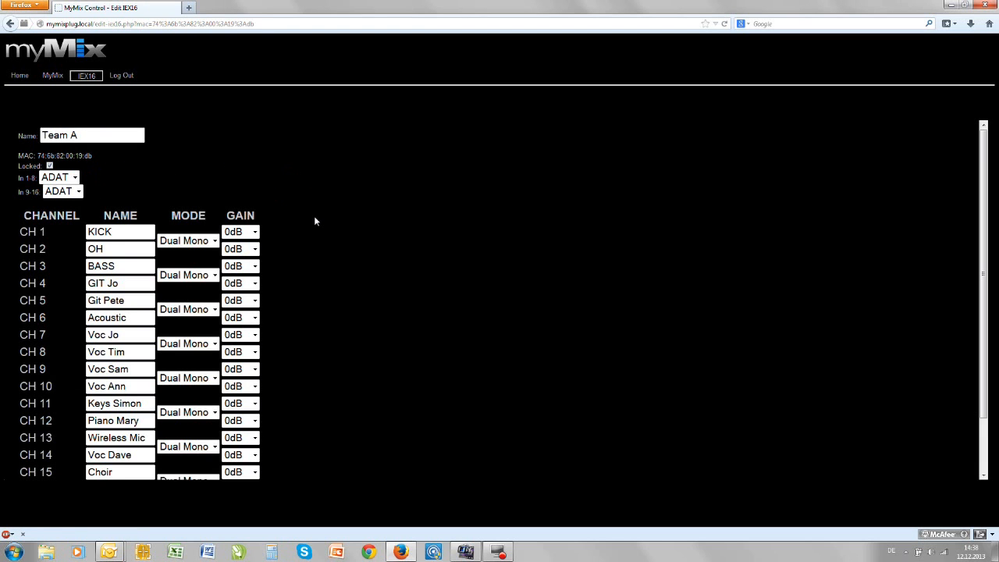
scroll(314, 221, down, 2)
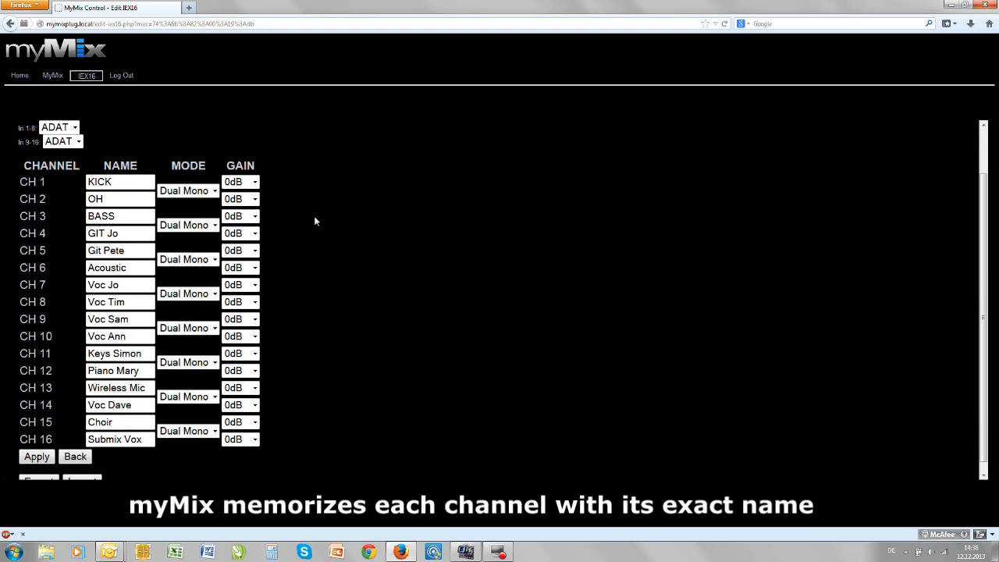
scroll(314, 221, down, 1)
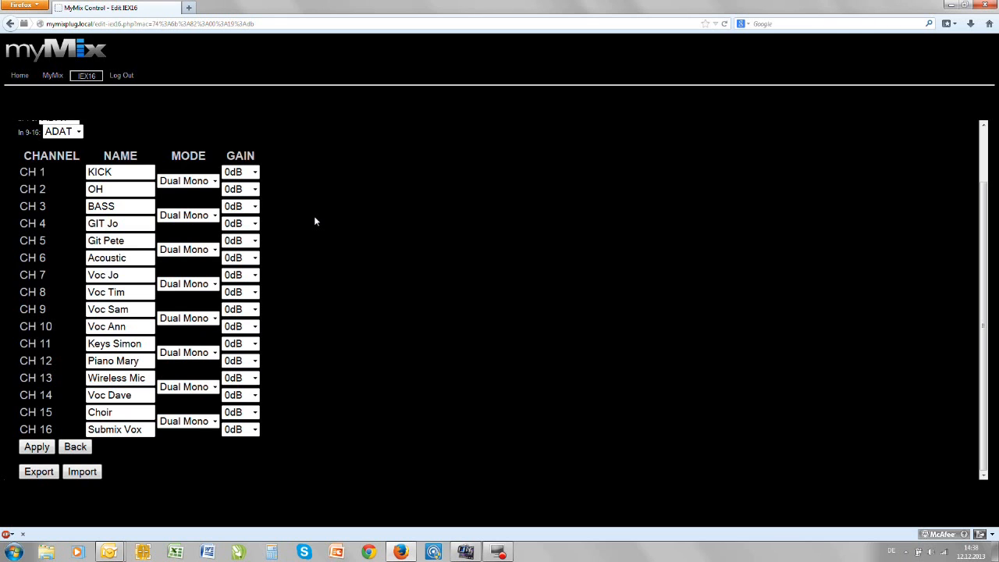
scroll(315, 221, up, 2)
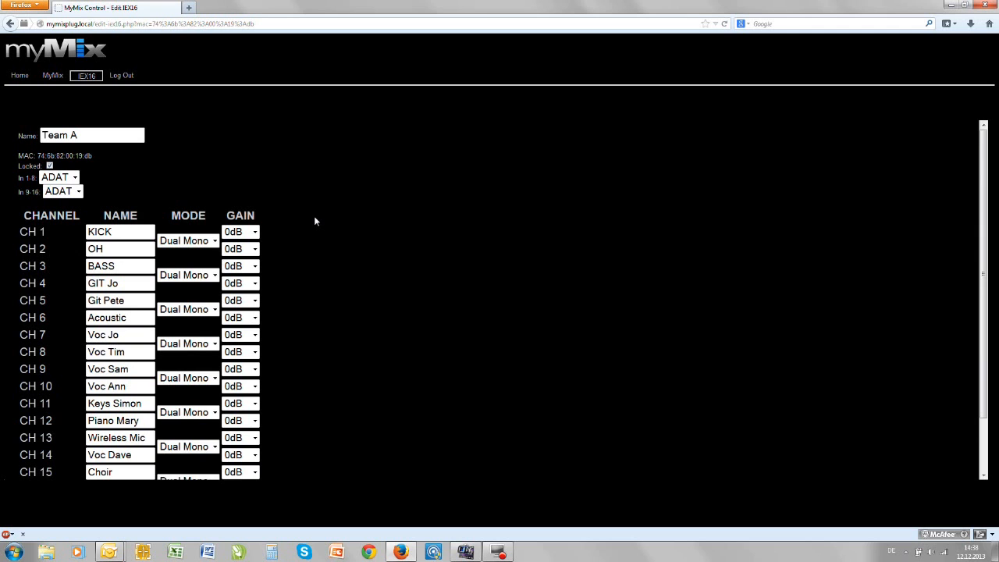
- Open the Sunday profile of the myMix unit labelled #450 for editing and review its effect and master equalizer settings
click(53, 76)
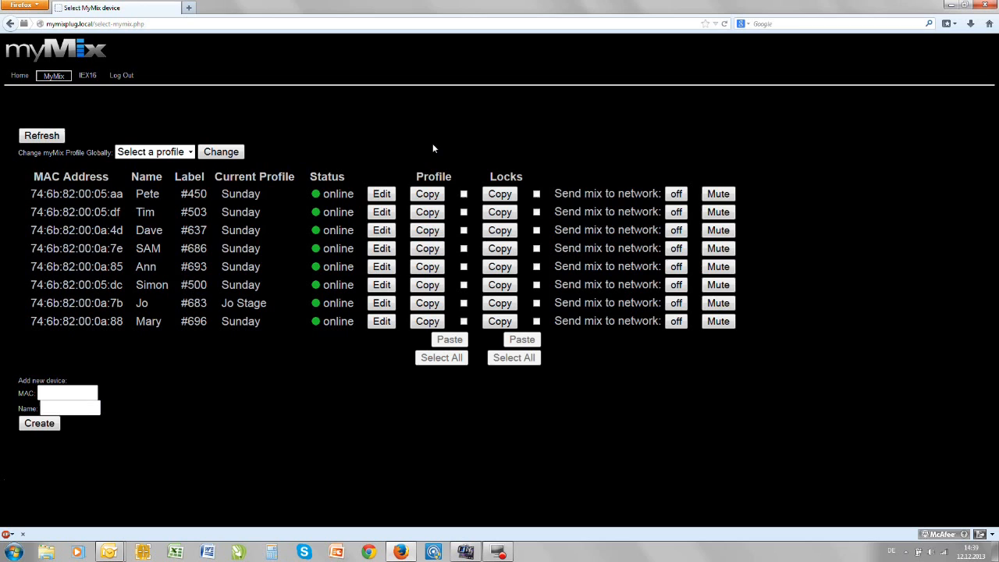
click(382, 195)
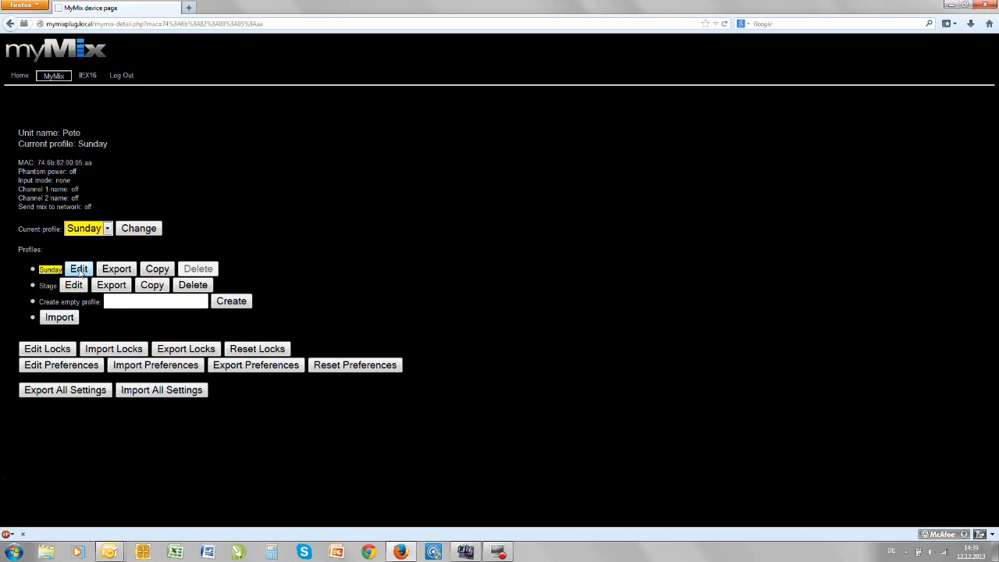
click(79, 269)
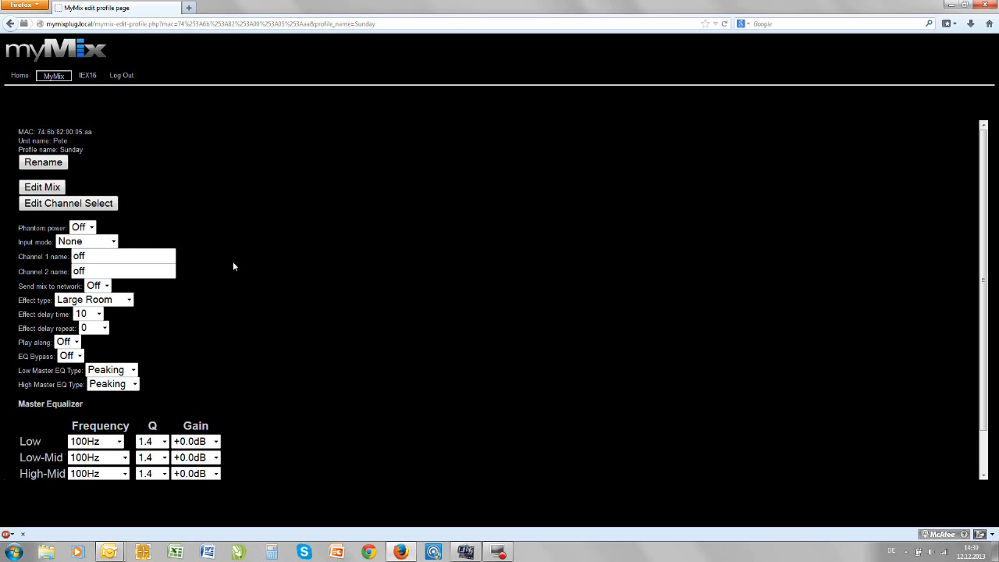
scroll(233, 266, down, 1)
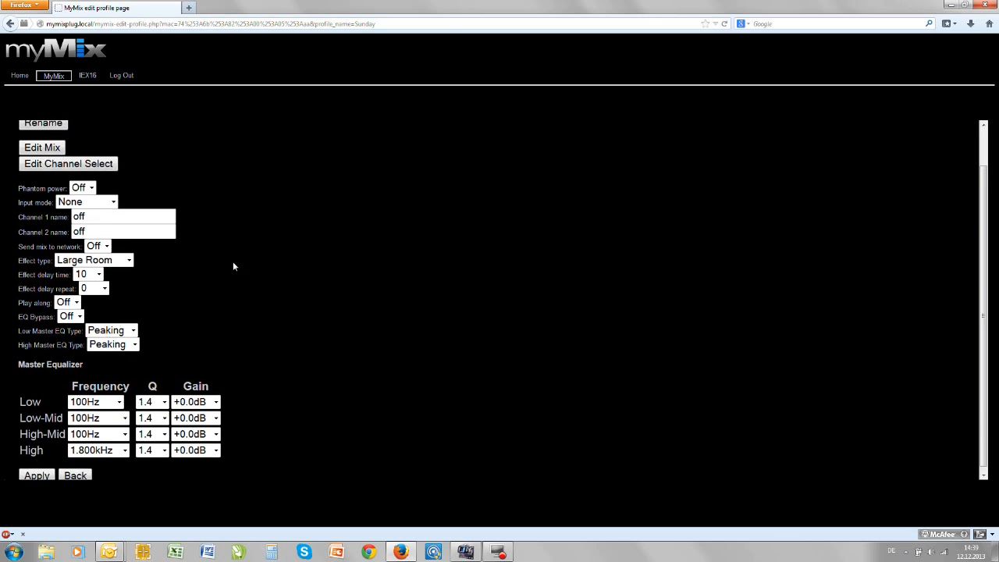
scroll(233, 267, up, 1)
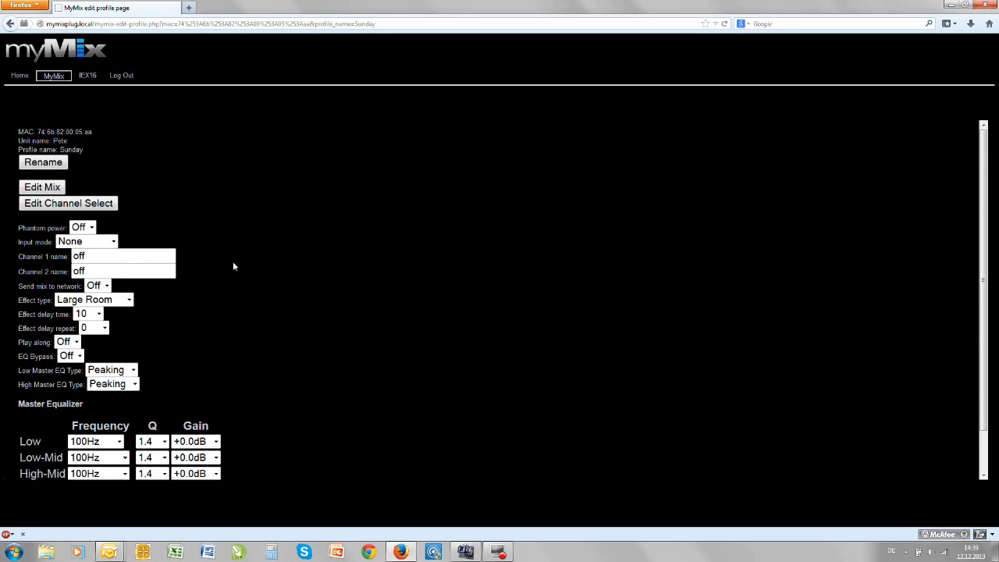
- Delete all eight offline channels, from DRUMS Stereo Mix through myMix7 Posaune, from the Sunday profile's channel selection and apply
click(87, 205)
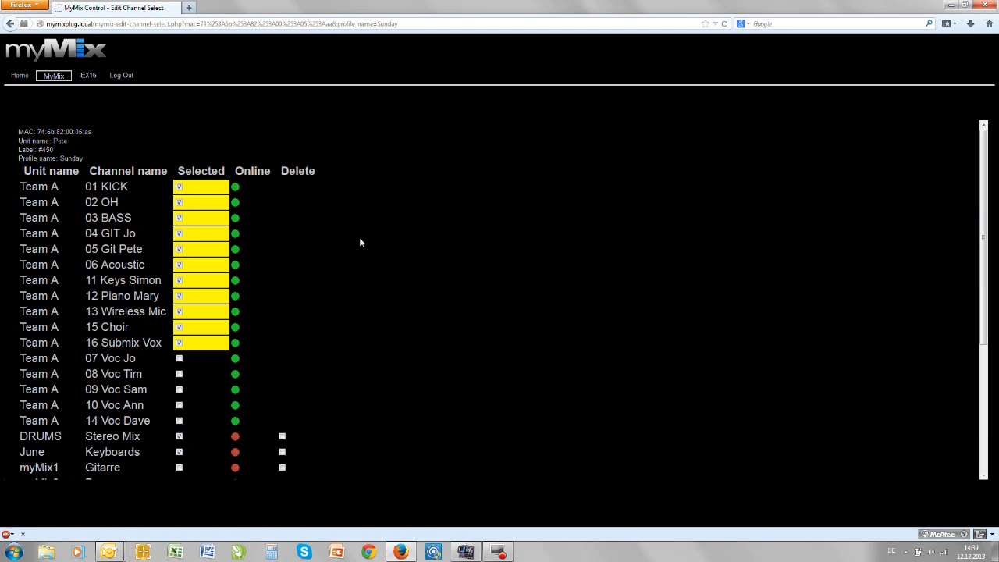
scroll(360, 242, down, 4)
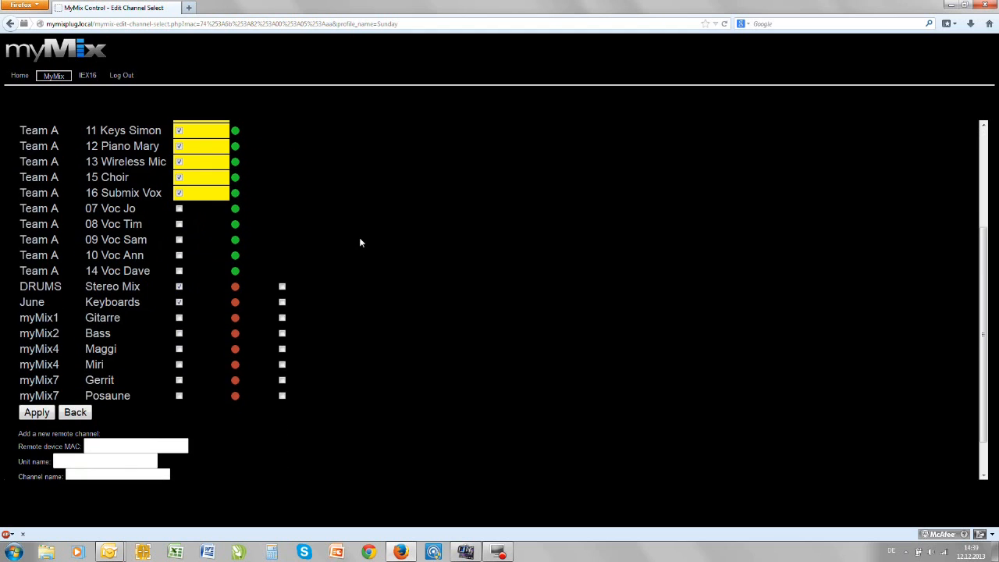
click(282, 286)
click(282, 302)
click(282, 317)
click(282, 333)
click(281, 349)
click(282, 366)
click(282, 381)
click(282, 396)
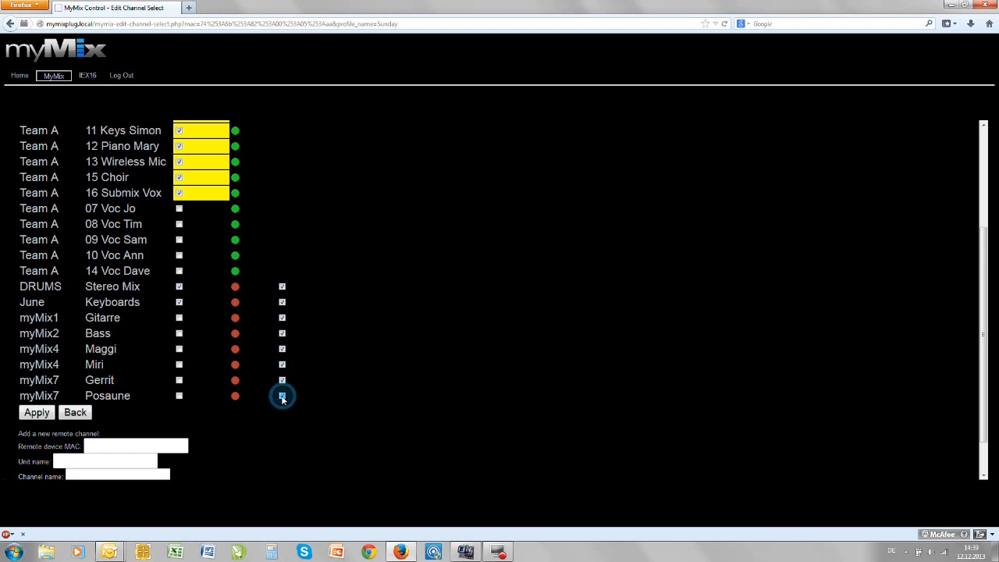
click(38, 414)
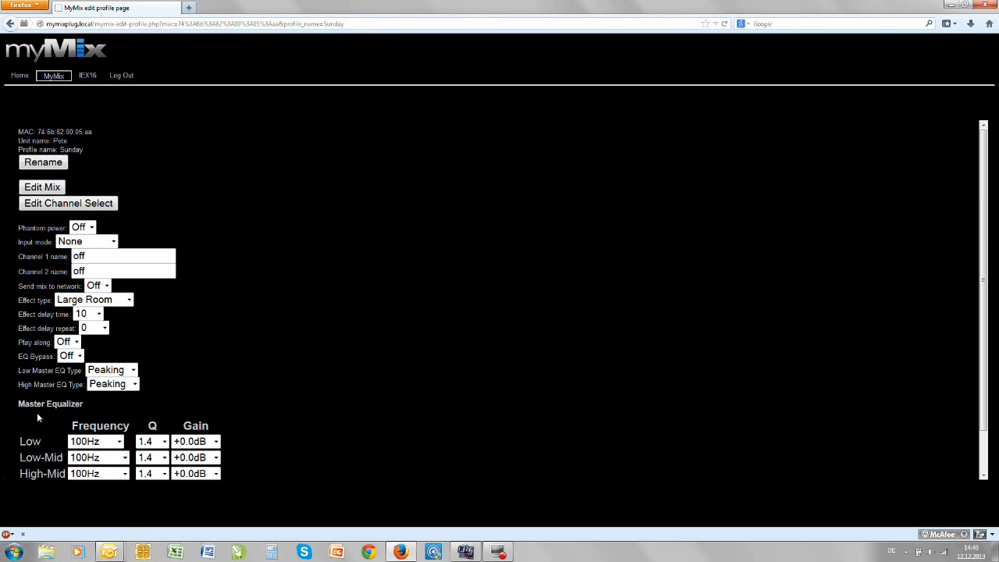
- Open the Sunday profile's mix for editing and set the browser's default font size to 20
click(54, 188)
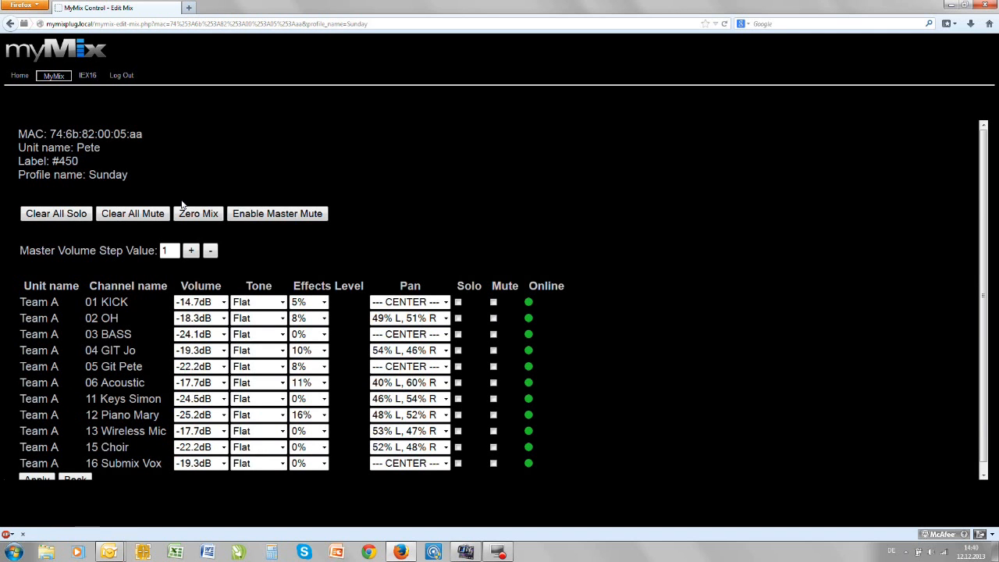
click(36, 9)
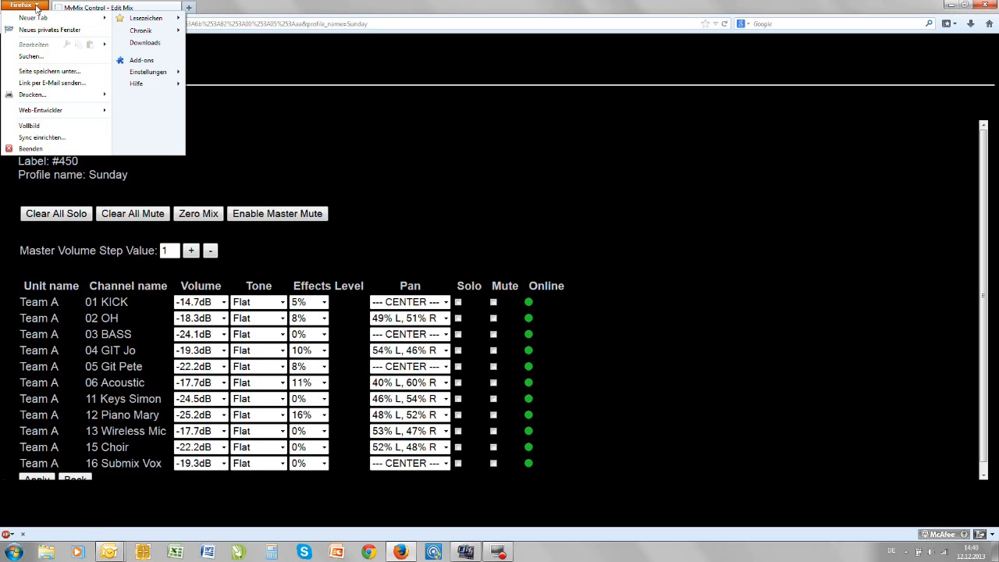
mouse_move(150, 72)
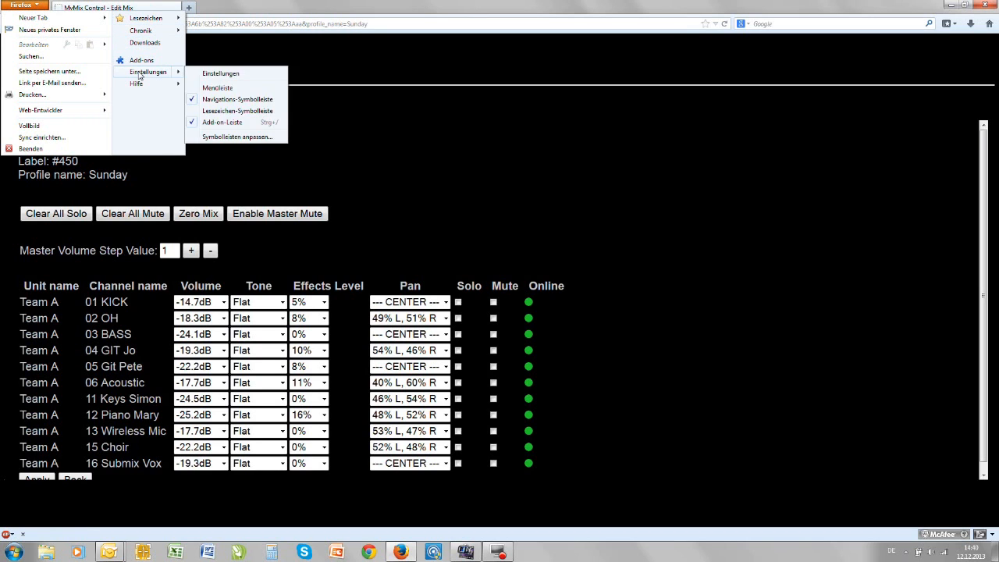
click(233, 73)
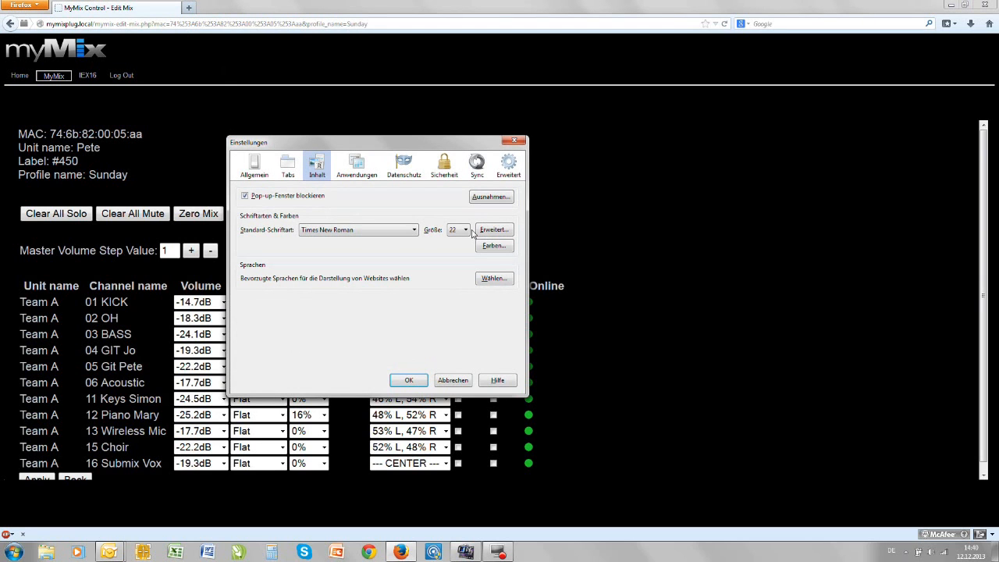
click(465, 229)
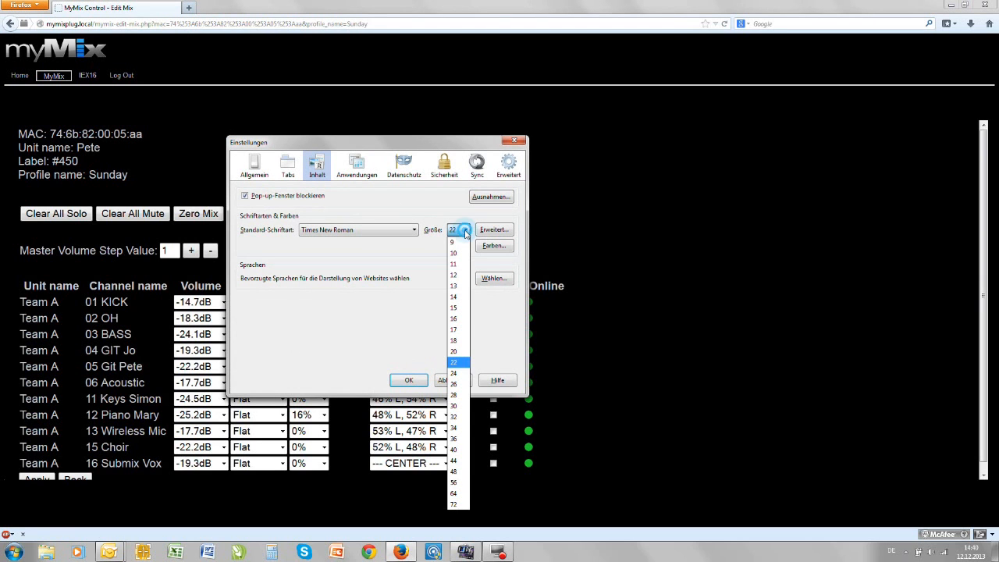
click(458, 352)
click(409, 380)
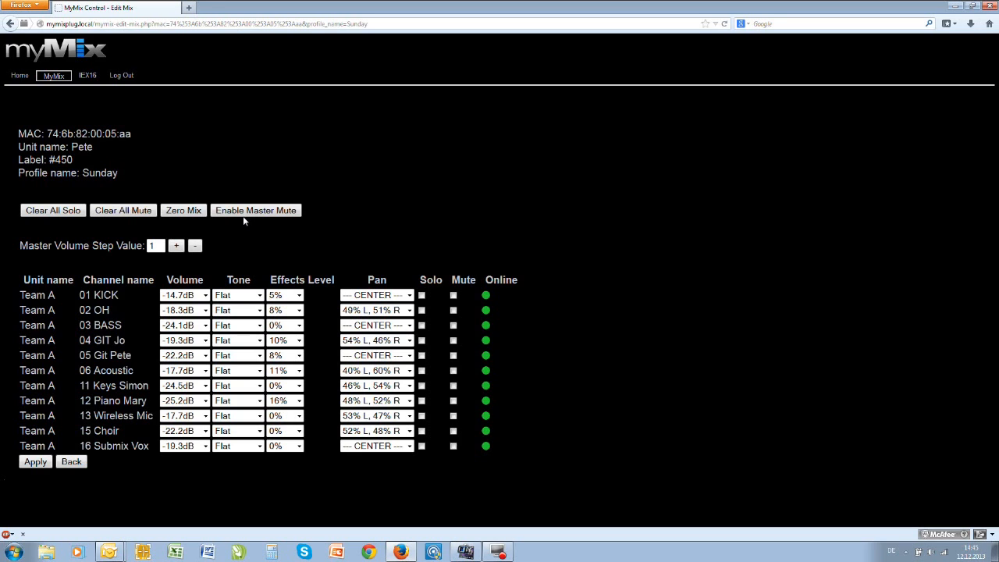
- Load the Team Paul Dec02 project from internal storage
click(61, 79)
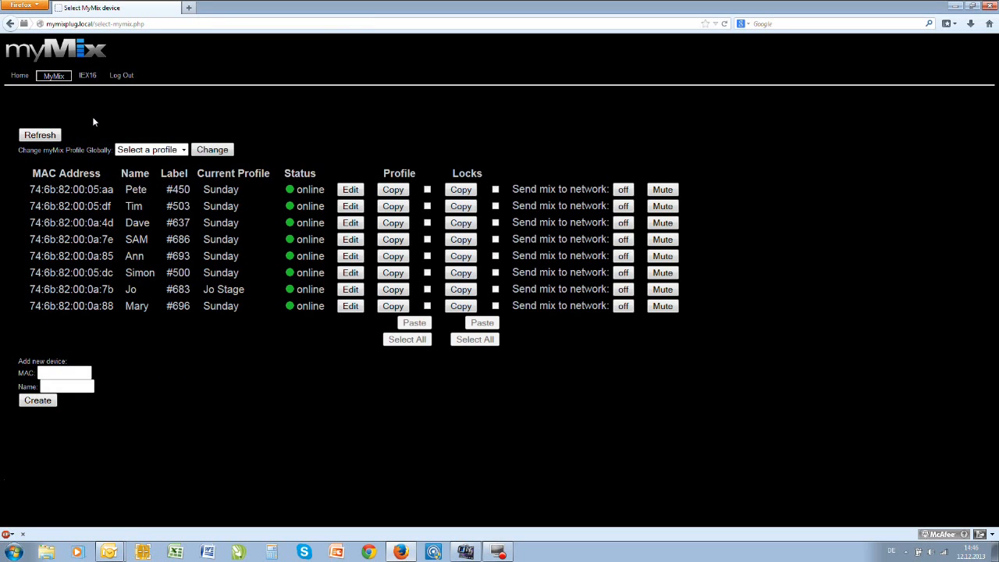
click(22, 78)
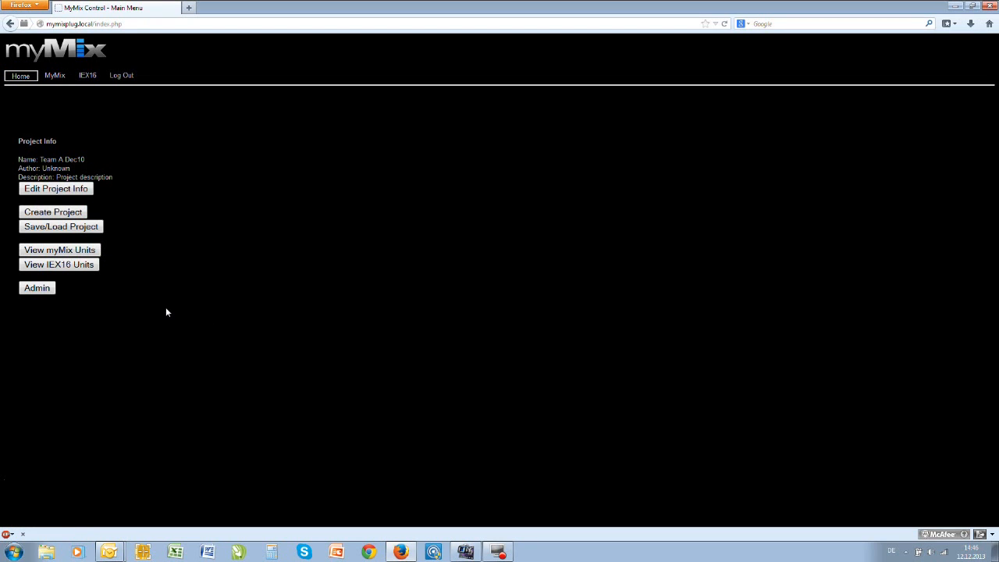
click(88, 228)
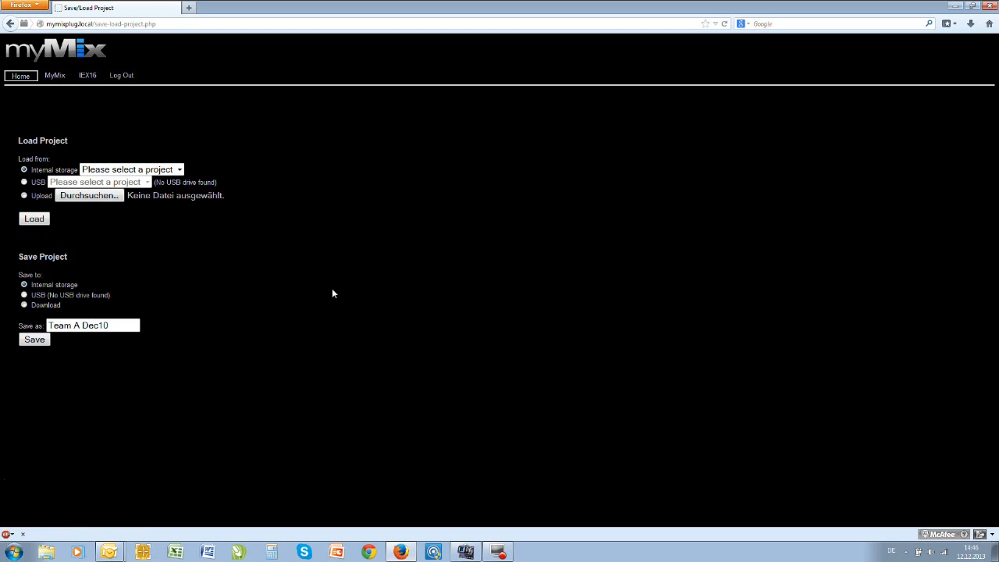
click(179, 171)
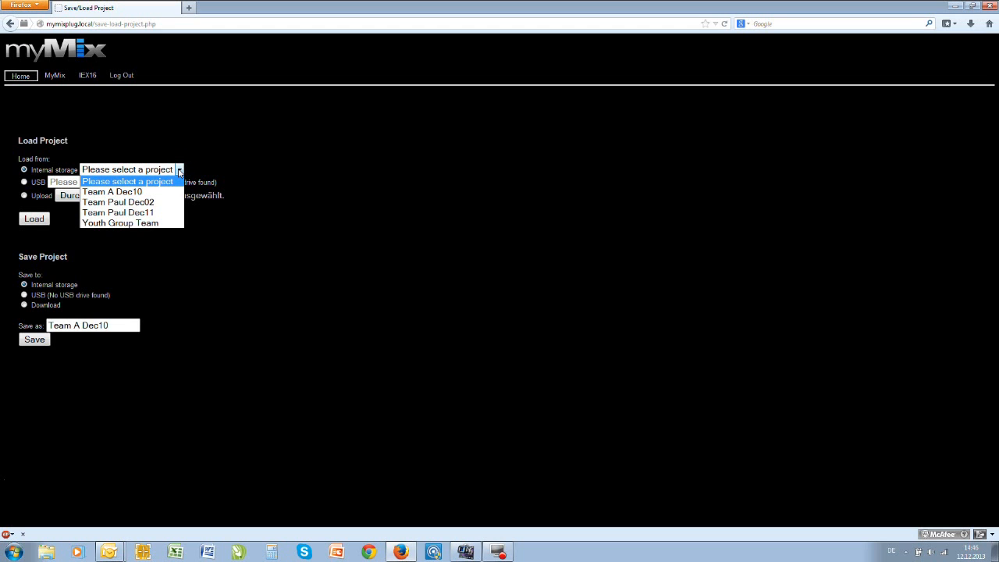
click(142, 203)
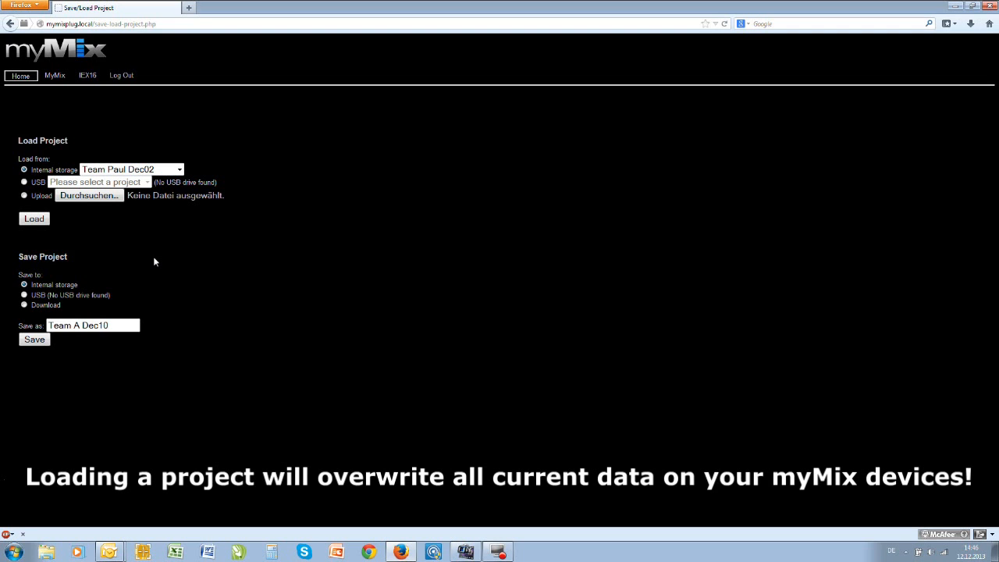
click(34, 219)
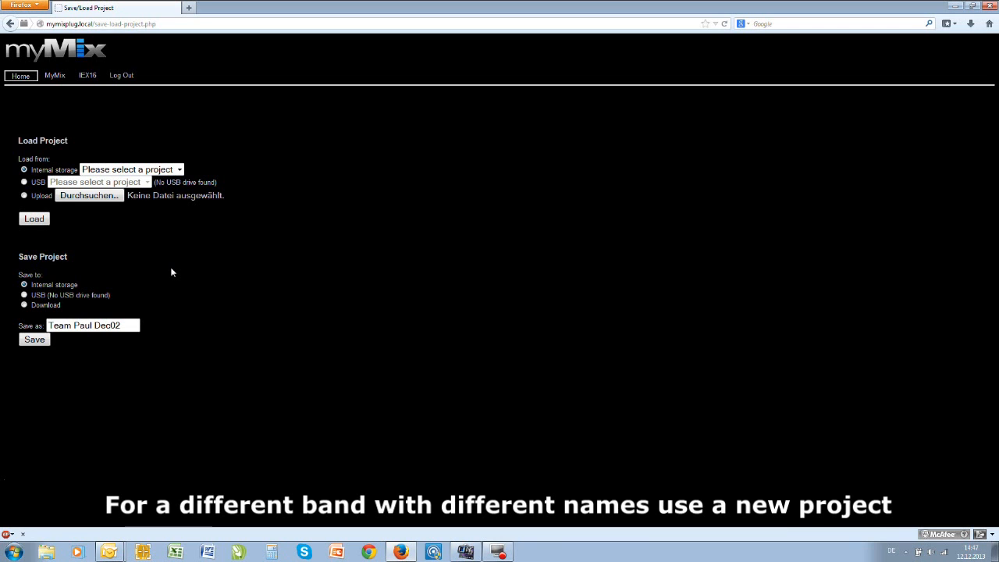
- Export all settings of the offline myMix unit labelled #500 to internal storage
click(54, 75)
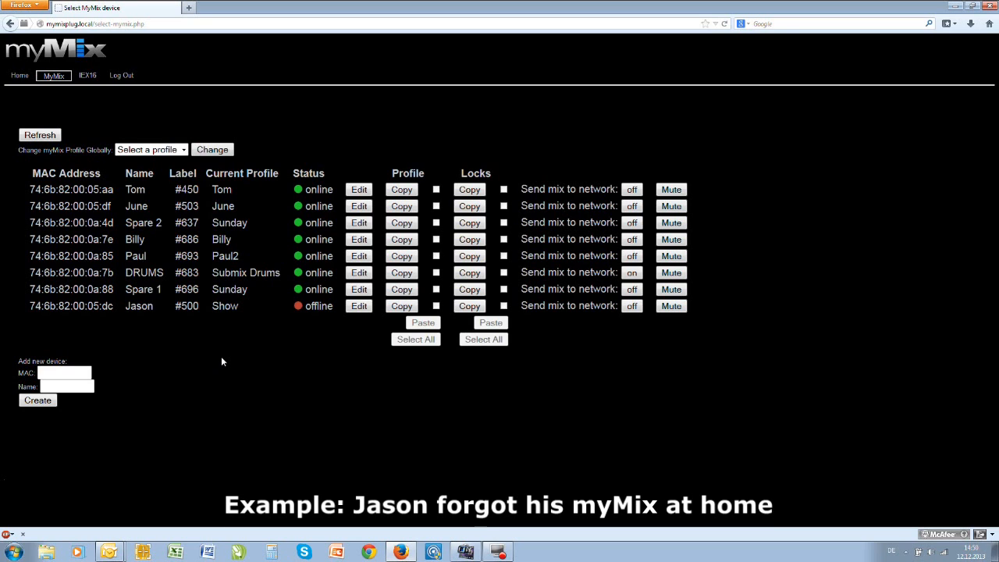
click(357, 307)
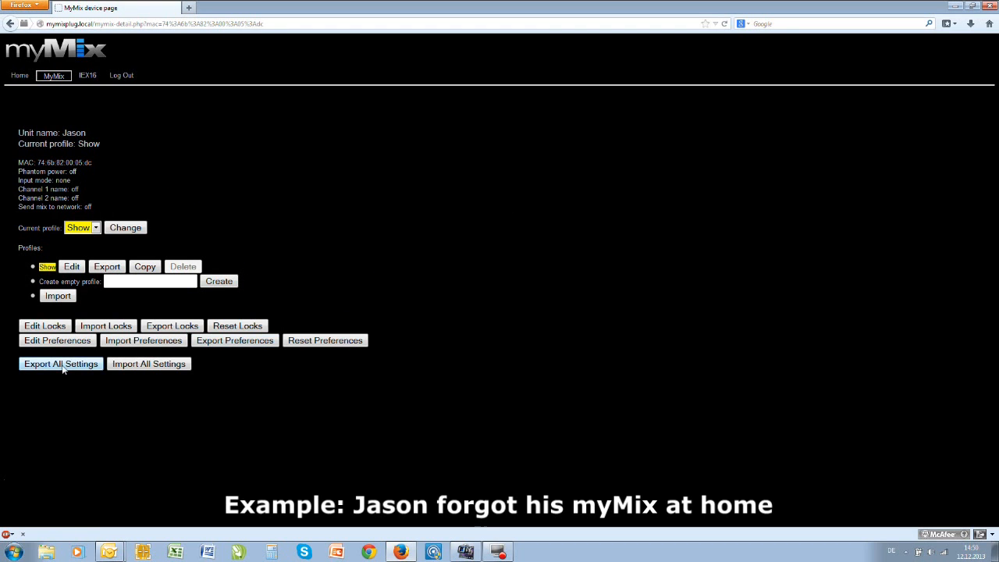
click(63, 367)
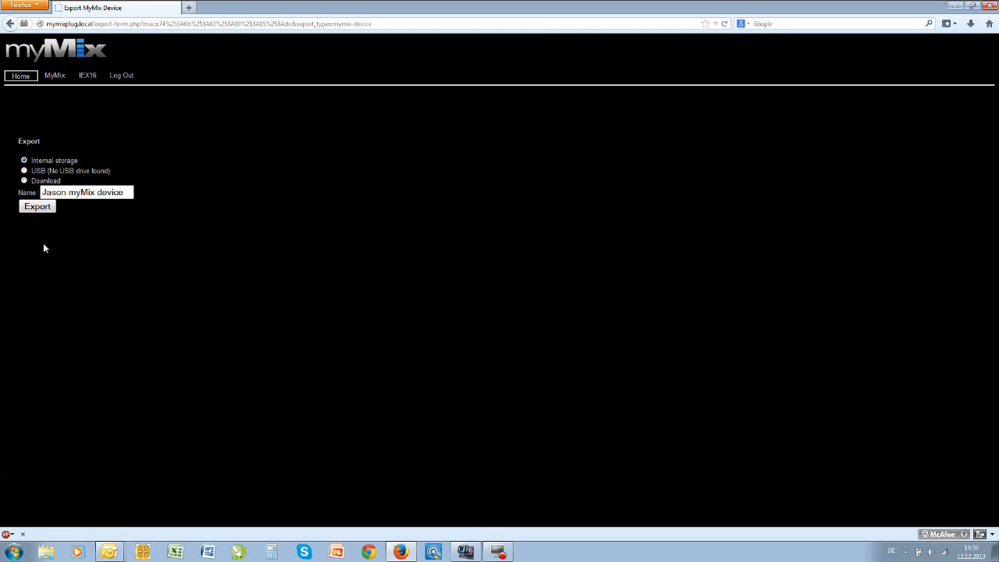
click(37, 207)
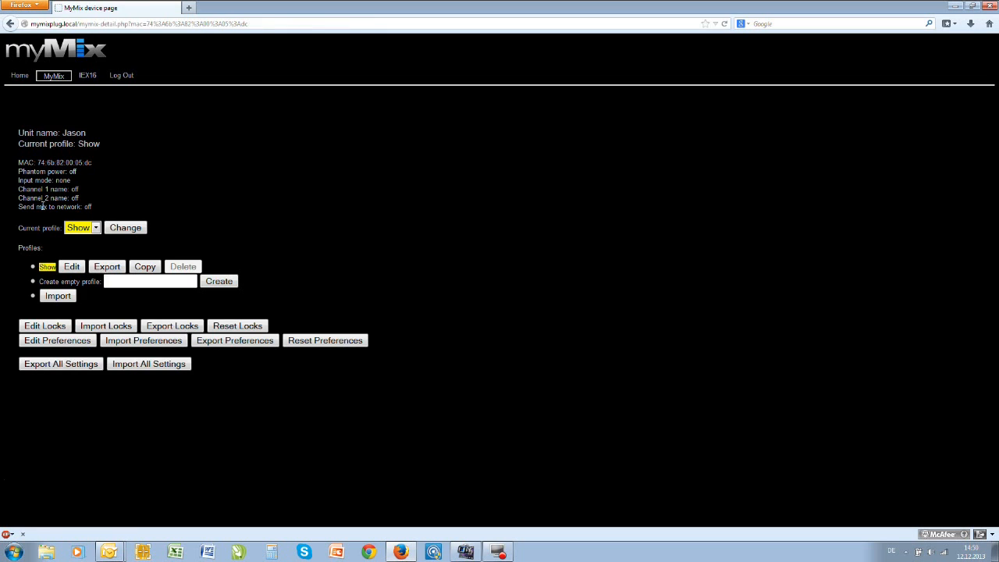
- Import the device settings exported from unit #500 into the Spare 1 unit from internal storage
click(58, 78)
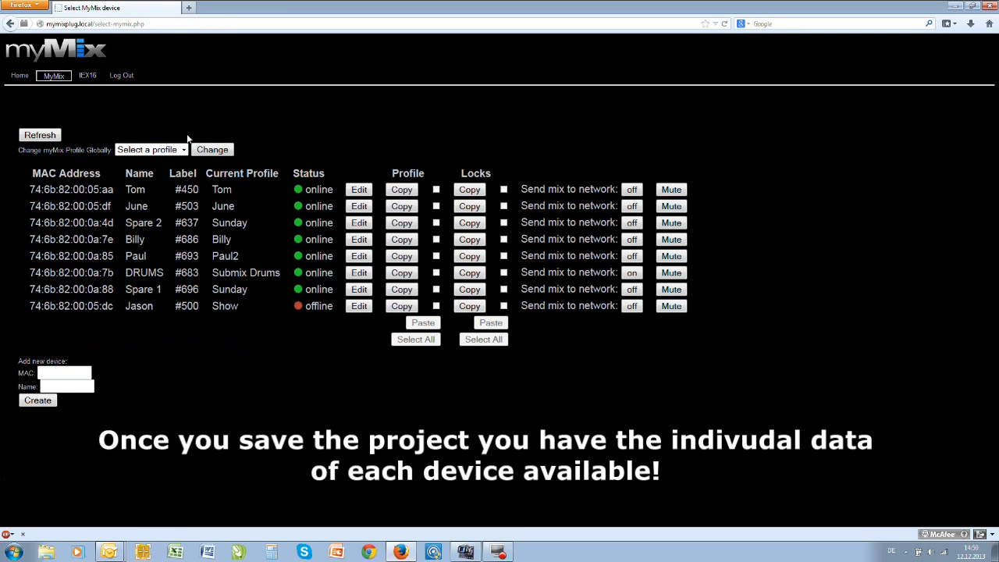
click(359, 290)
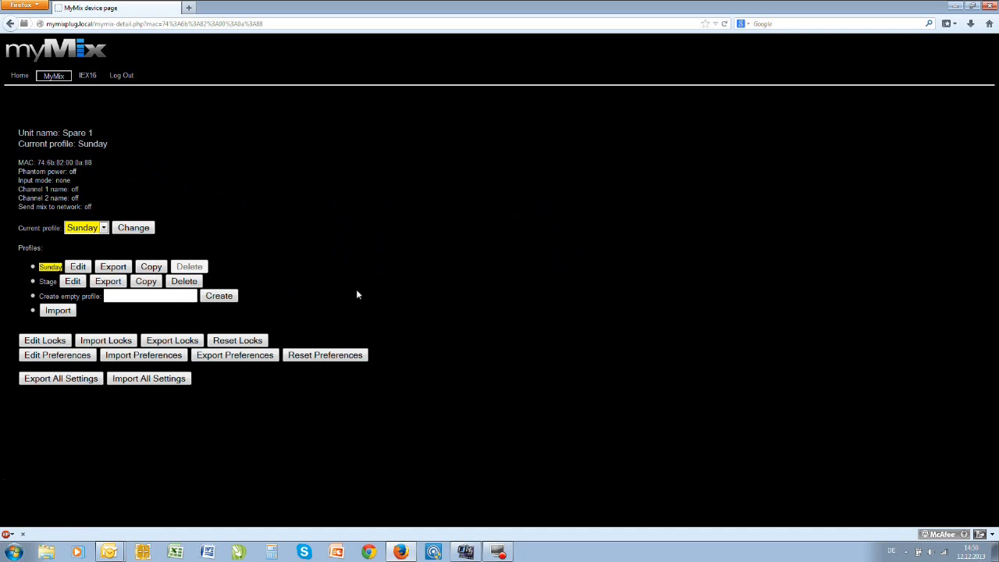
click(169, 380)
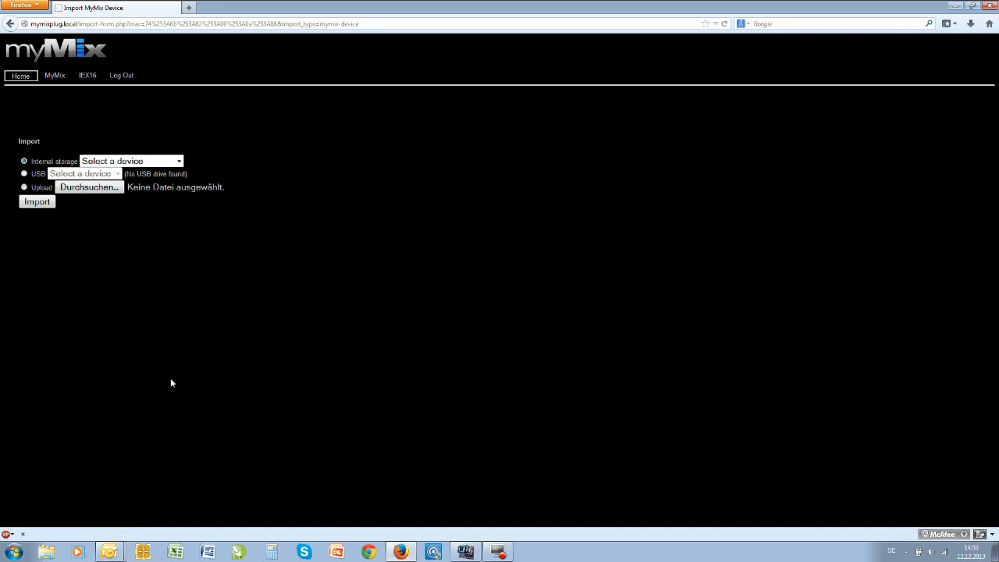
click(169, 161)
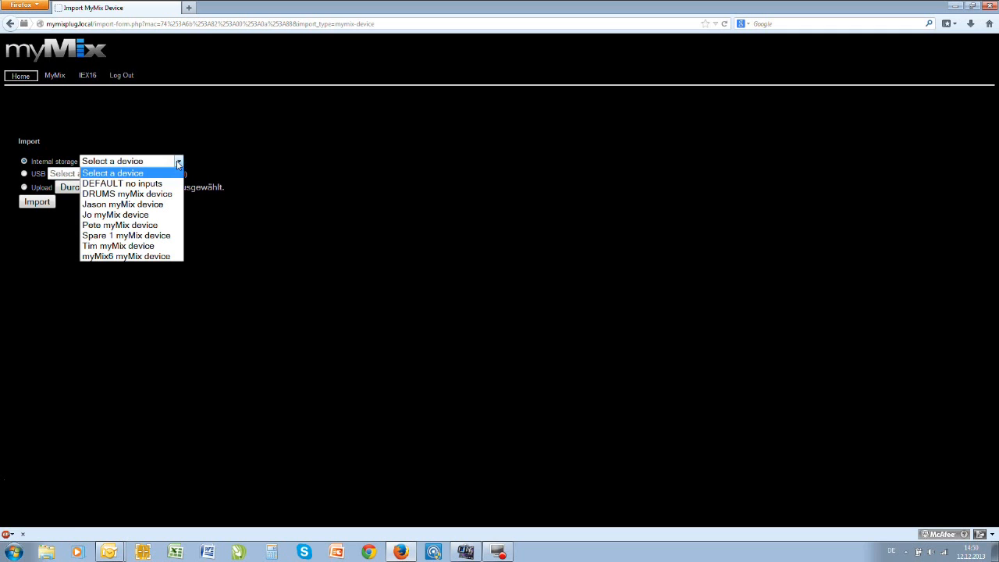
click(132, 204)
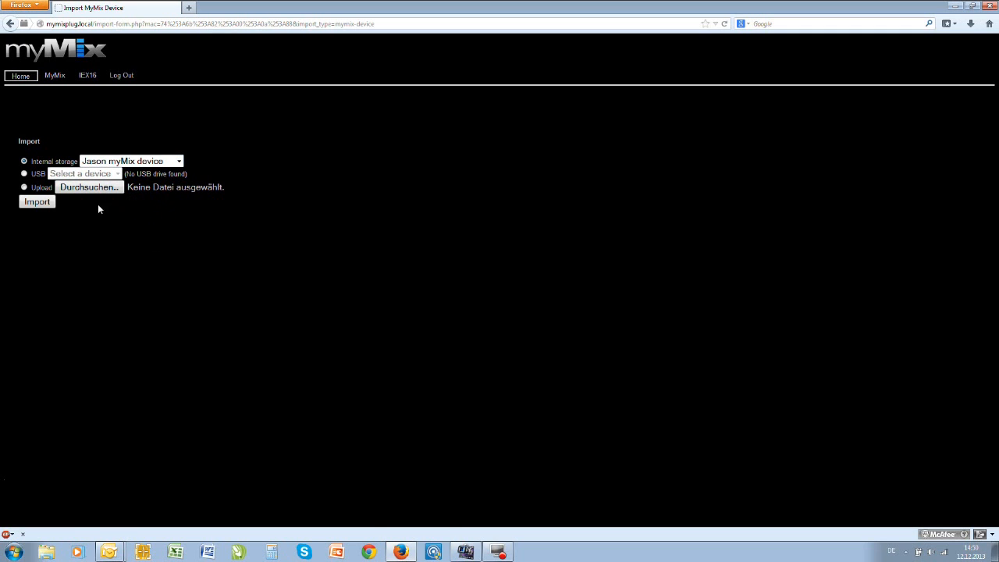
click(36, 203)
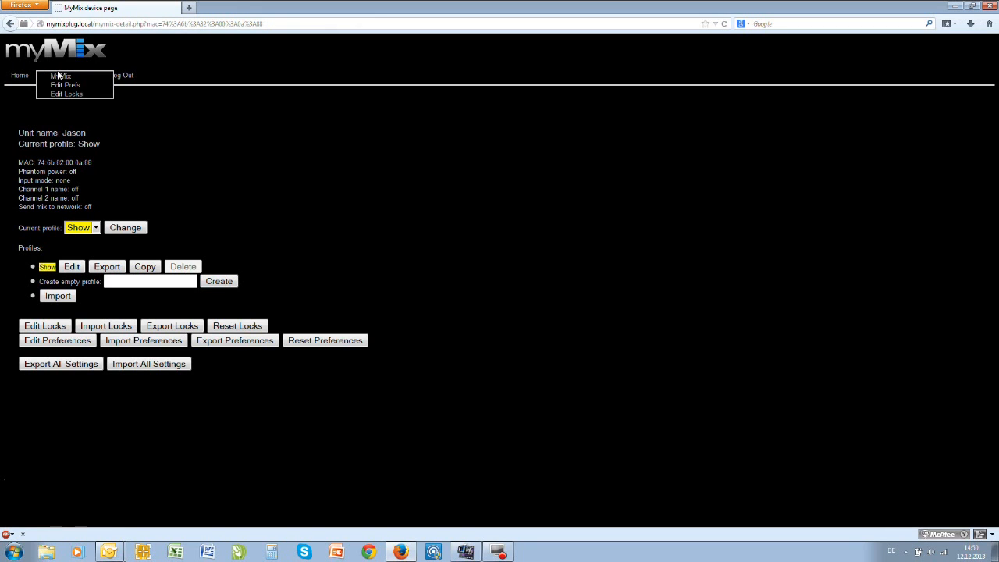
- Open the mix of the DRUMS unit's Submix Drums profile and review its channel settings
click(57, 82)
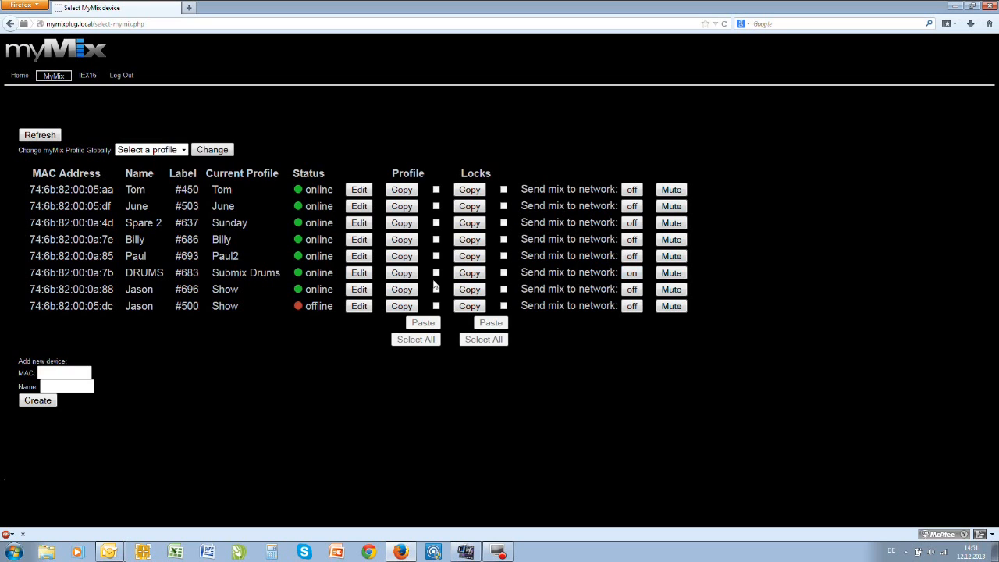
click(360, 277)
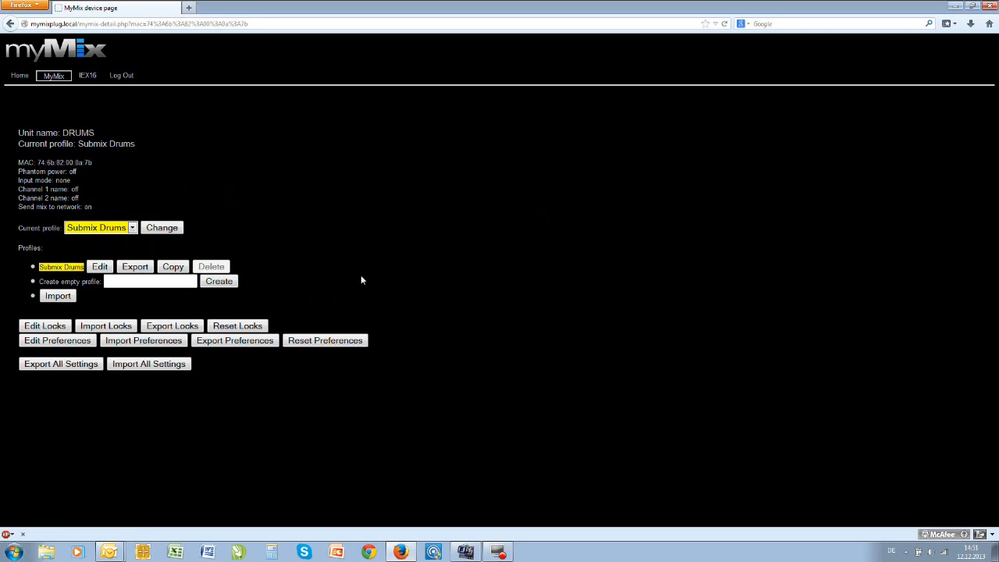
click(100, 267)
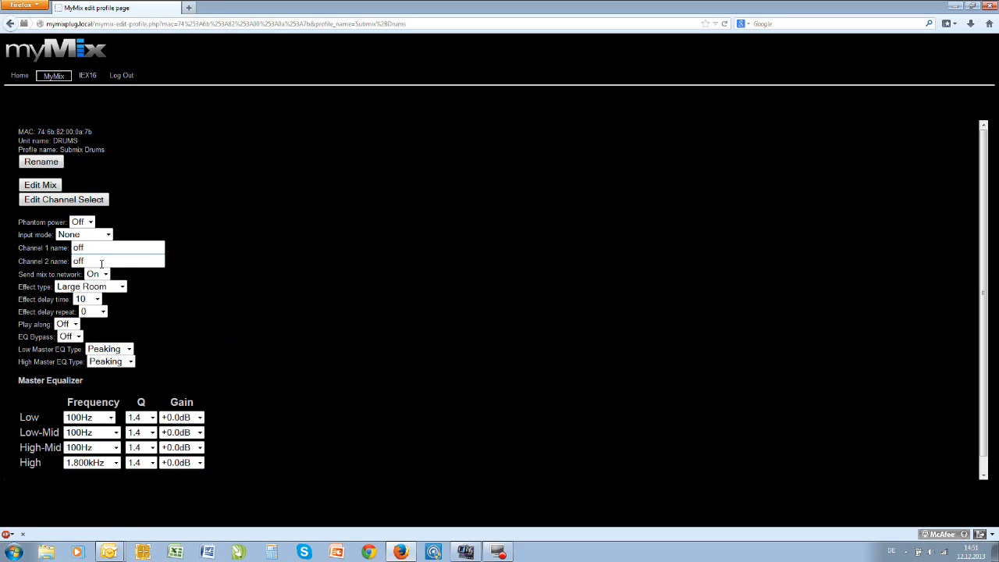
click(57, 188)
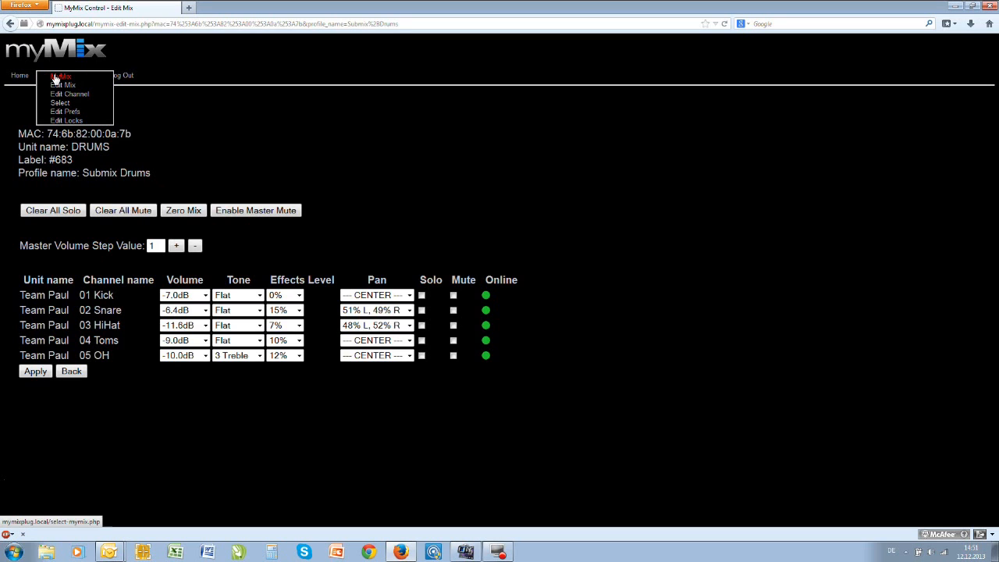
- Rename the Spare 2 myMix unit as FOH in its preferences and apply
click(55, 77)
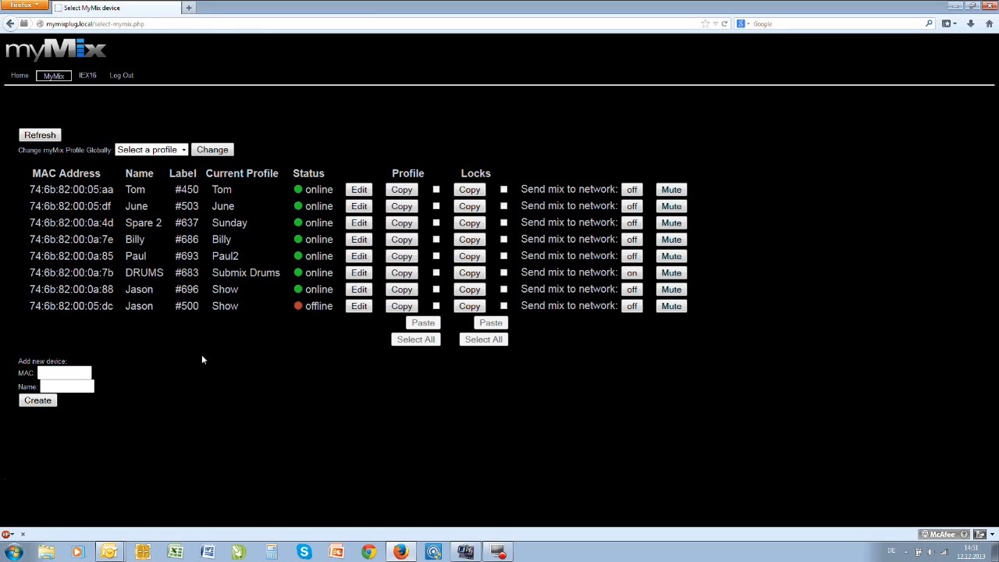
click(358, 222)
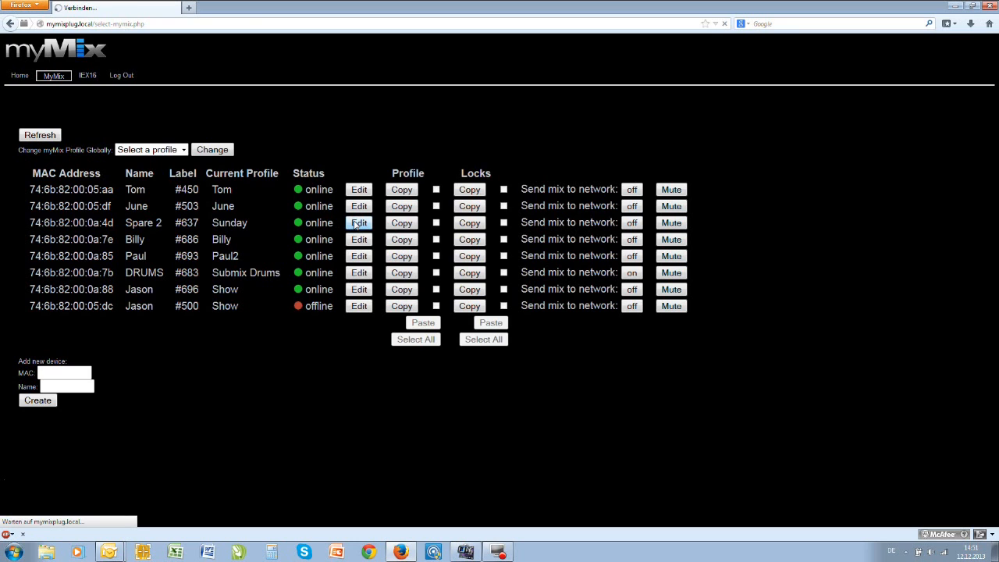
click(69, 356)
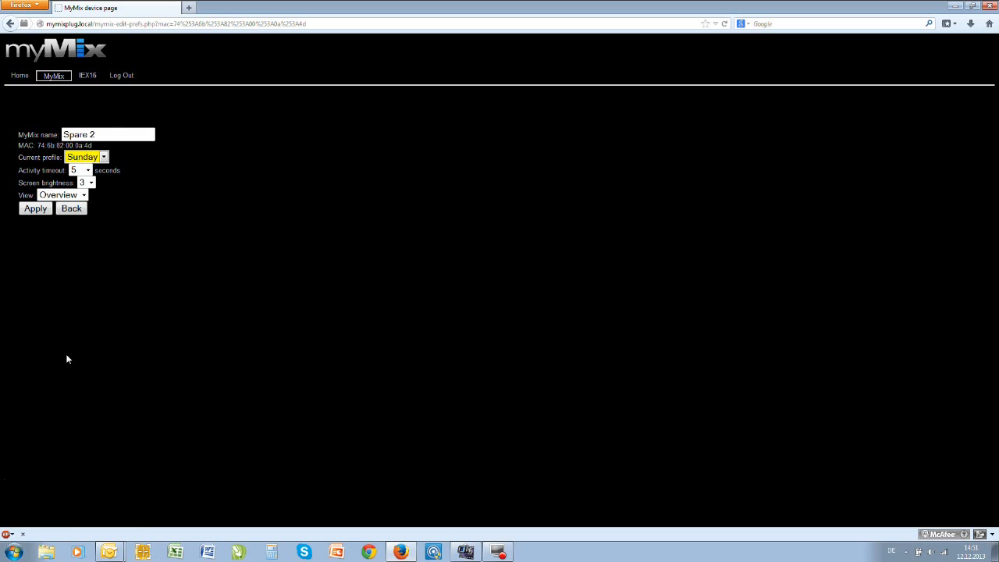
click(111, 132)
key(BackSpace)
key(BackSpace)
key(BackSpace)
key(BackSpace)
key(BackSpace)
key(BackSpace)
key(BackSpace)
text(FOH)
click(35, 210)
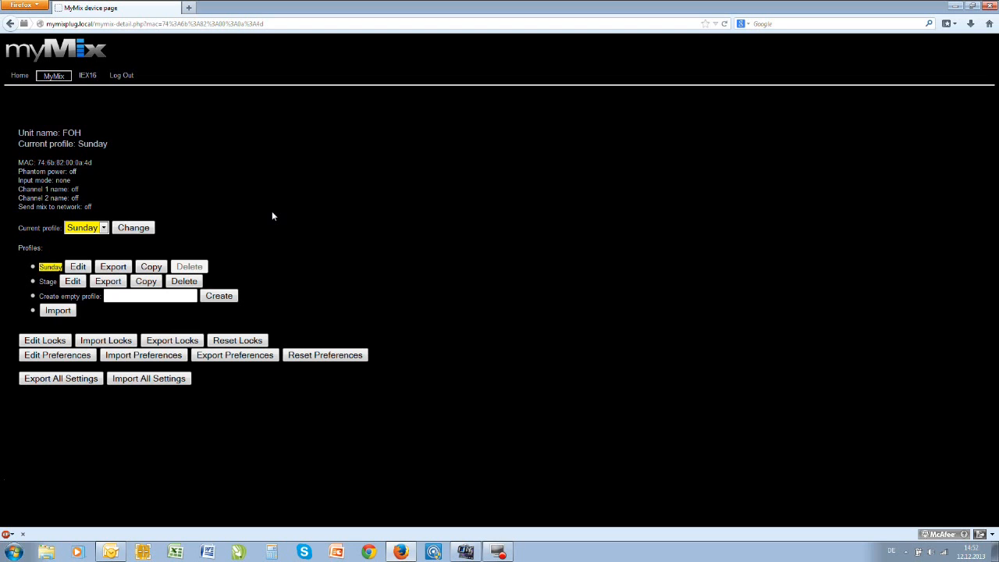
- Create an empty profile named Mix on the FOH unit
click(132, 296)
text(Start)
key(BackSpace)
key(BackSpace)
key(BackSpace)
key(BackSpace)
text(Mix)
click(219, 300)
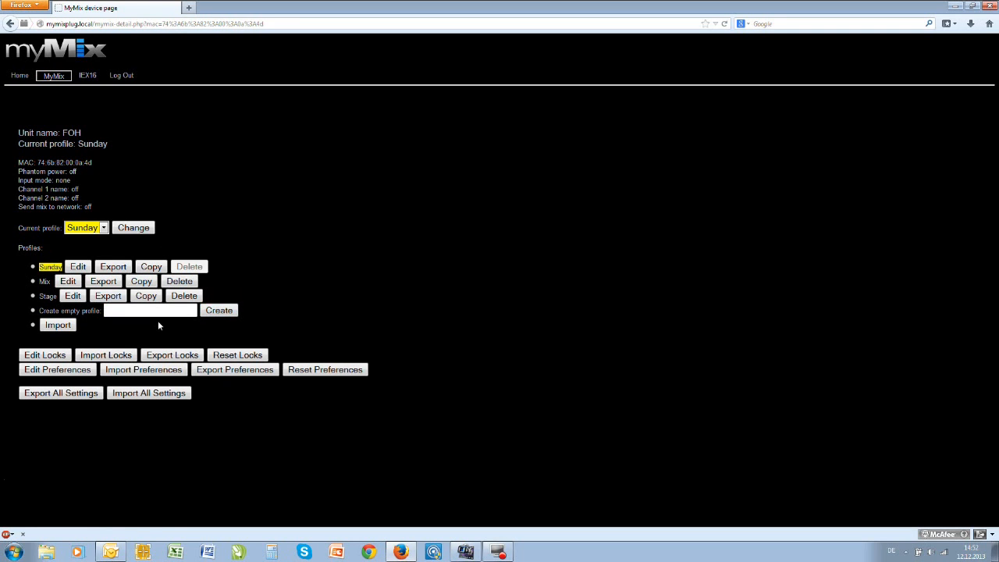
- Set the Mix profile's input mode to None and apply
click(69, 282)
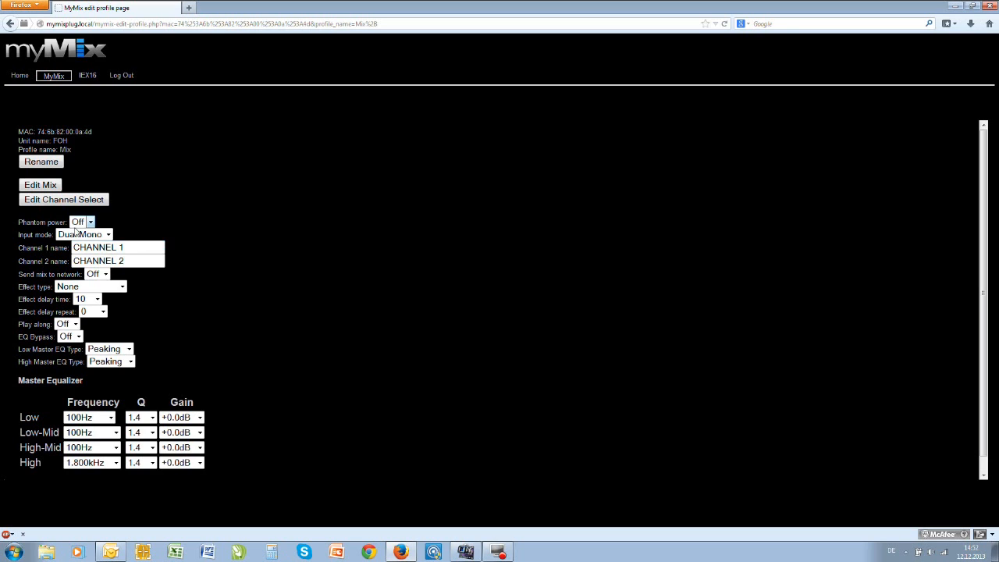
click(109, 235)
click(76, 278)
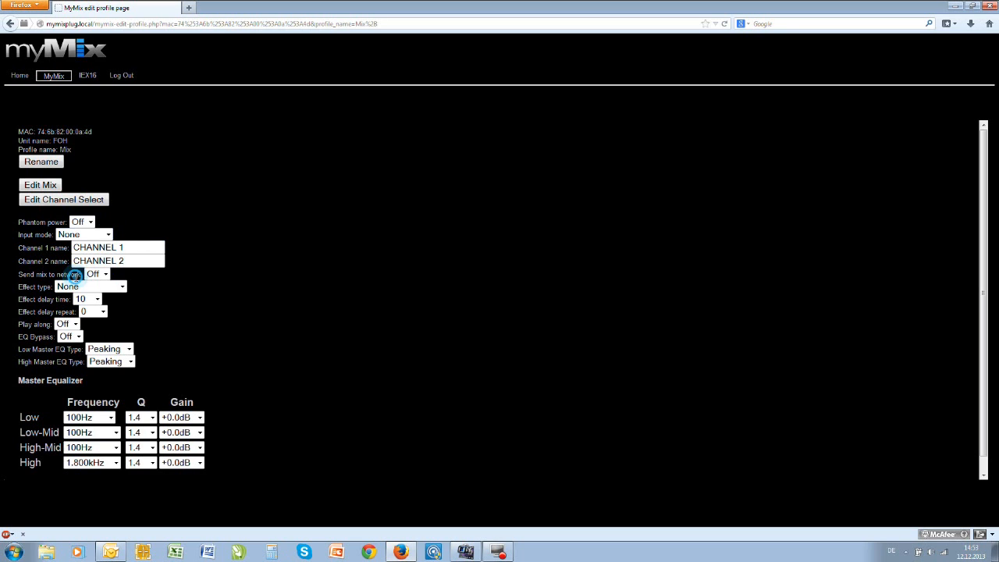
drag(201, 277, 200, 281)
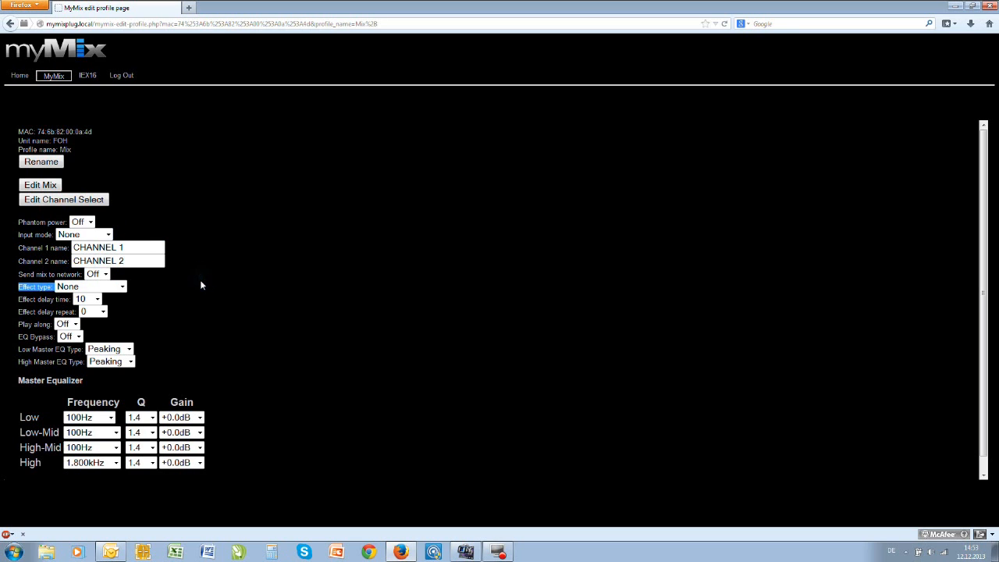
scroll(200, 281, down, 1)
click(35, 472)
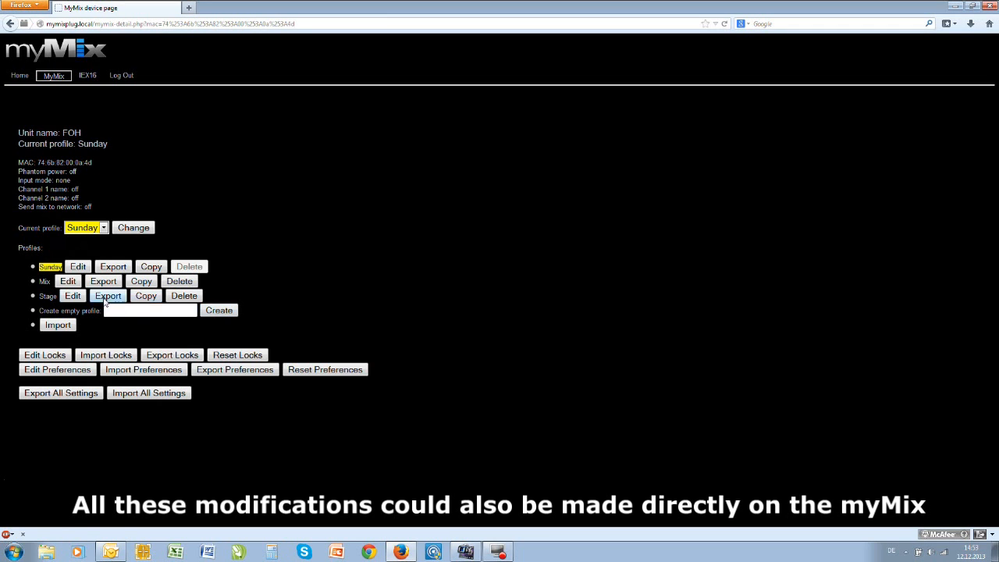
- Change the FOH unit's current profile to Mix
click(103, 228)
click(78, 251)
click(144, 229)
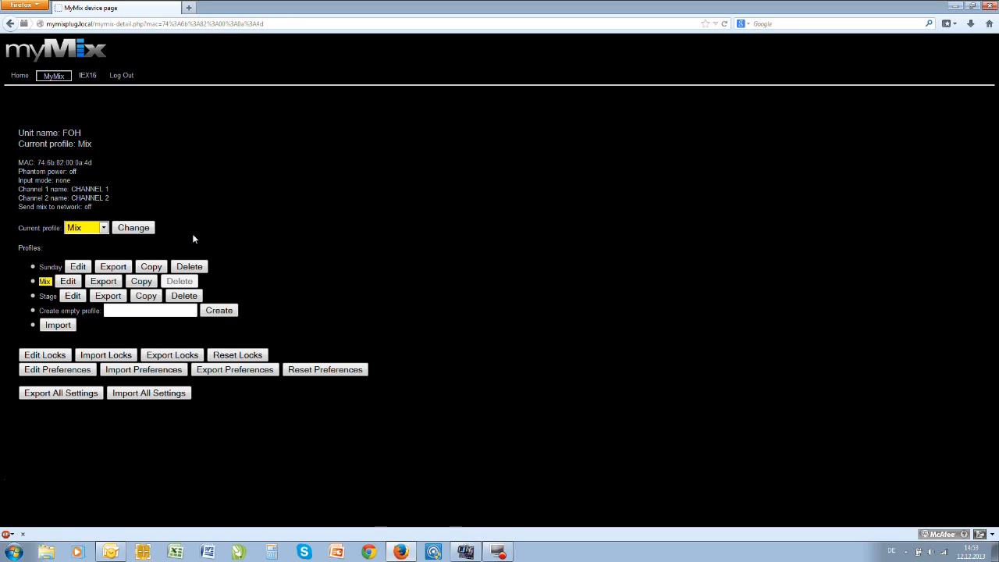
- Deselect Team Paul channels 01 Kick through 05 OH, 15 Click and 16 Spare Mic in the Mix profile's channel selection and apply
click(68, 283)
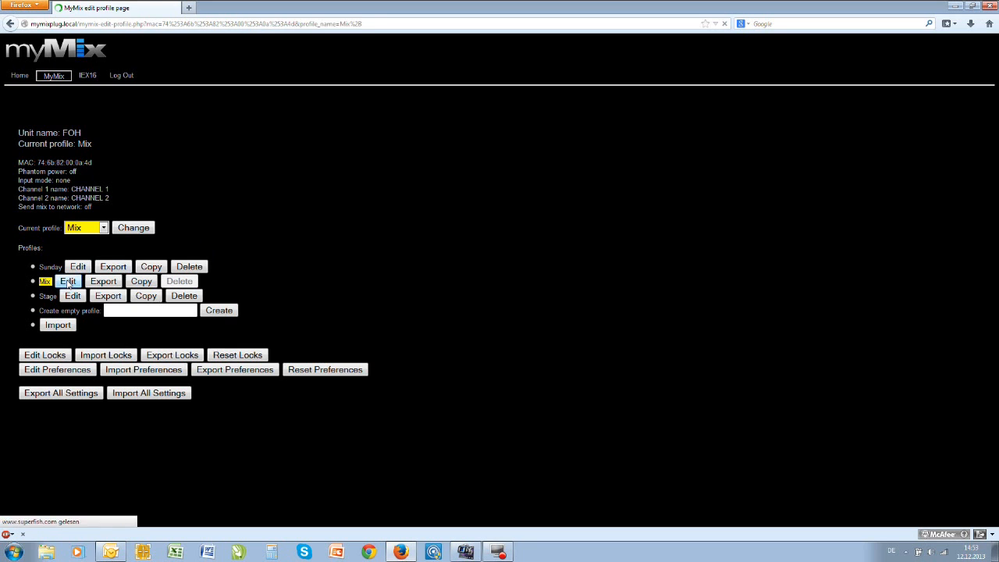
click(49, 201)
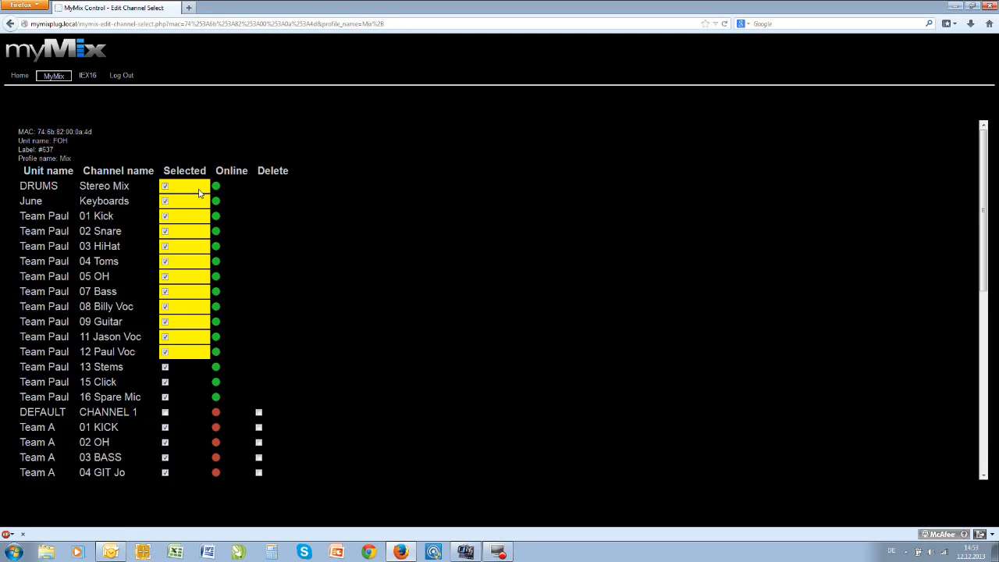
click(164, 216)
click(164, 231)
click(165, 247)
click(165, 262)
click(165, 277)
click(165, 292)
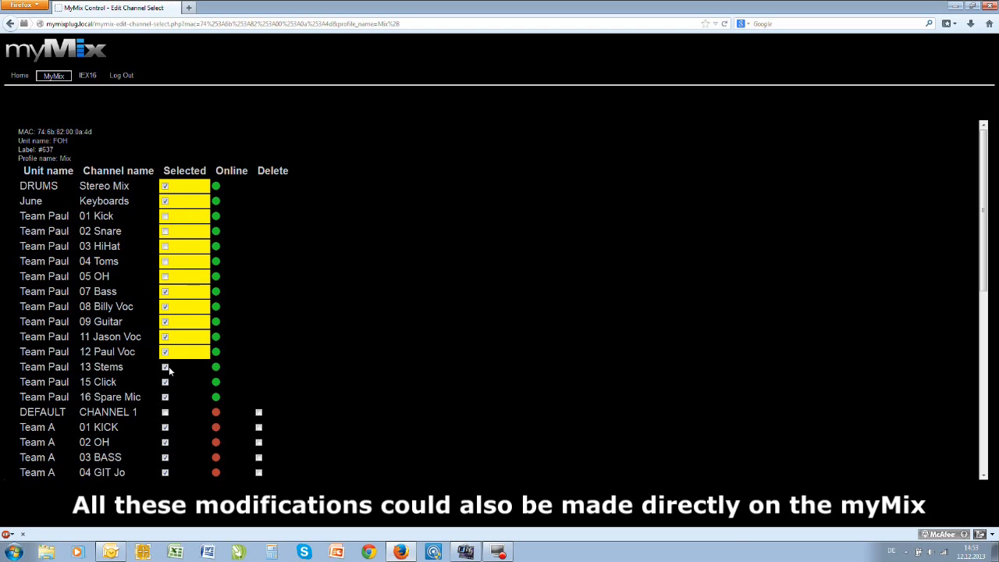
click(165, 396)
click(164, 382)
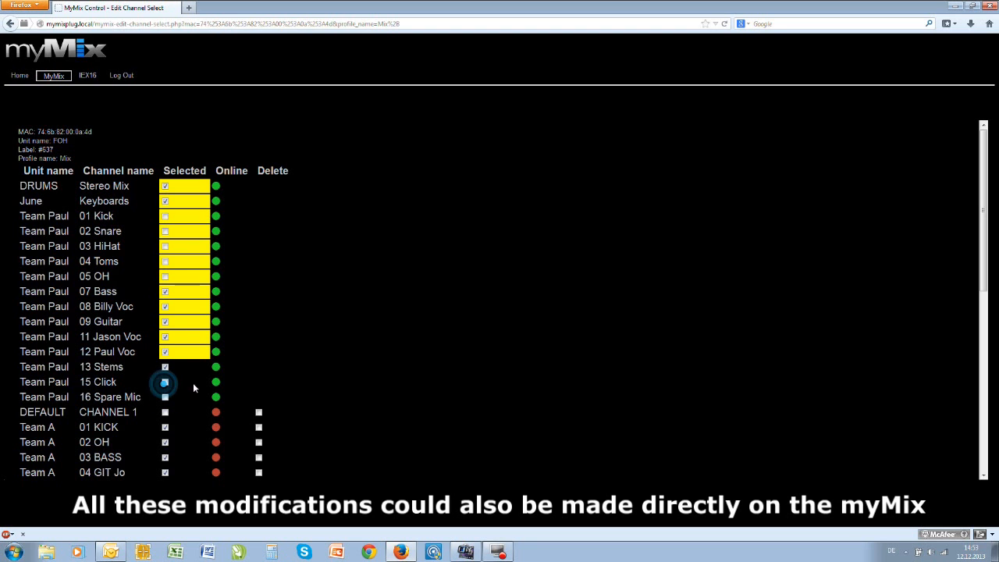
click(986, 316)
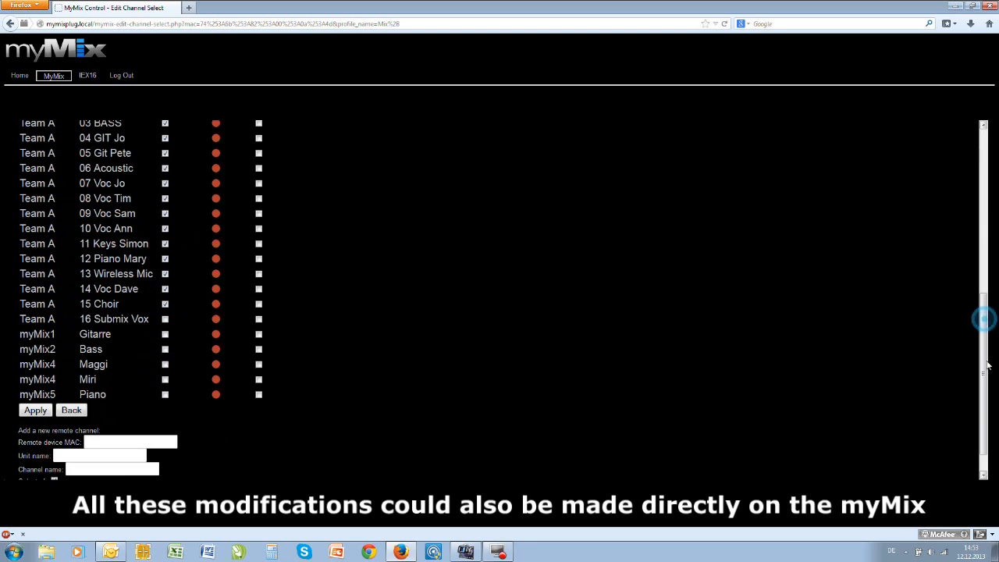
click(36, 412)
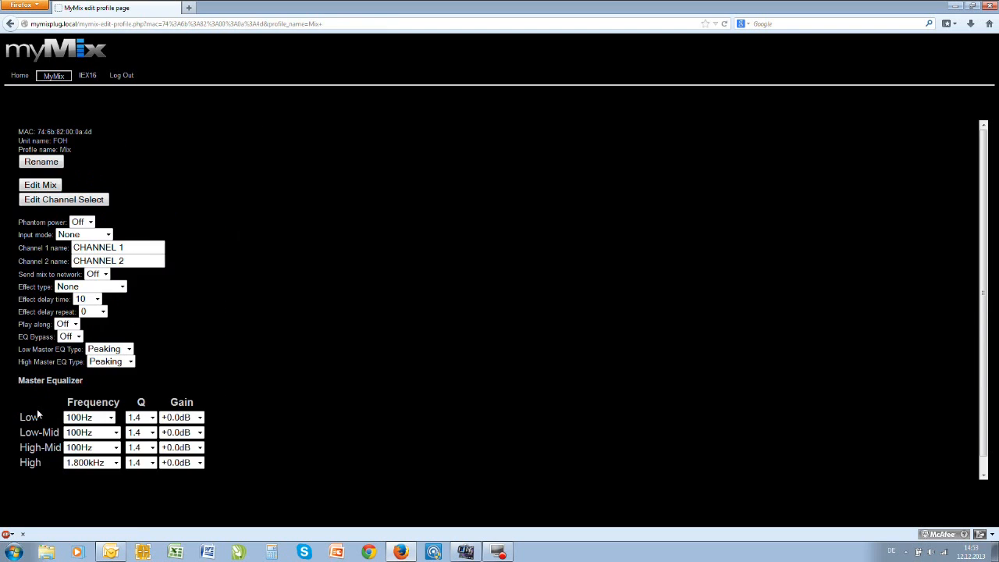
- Raise all channel volumes in the FOH unit's Mix profile to -24.1 dB with the master volume step, apply, and reopen the mix
click(41, 185)
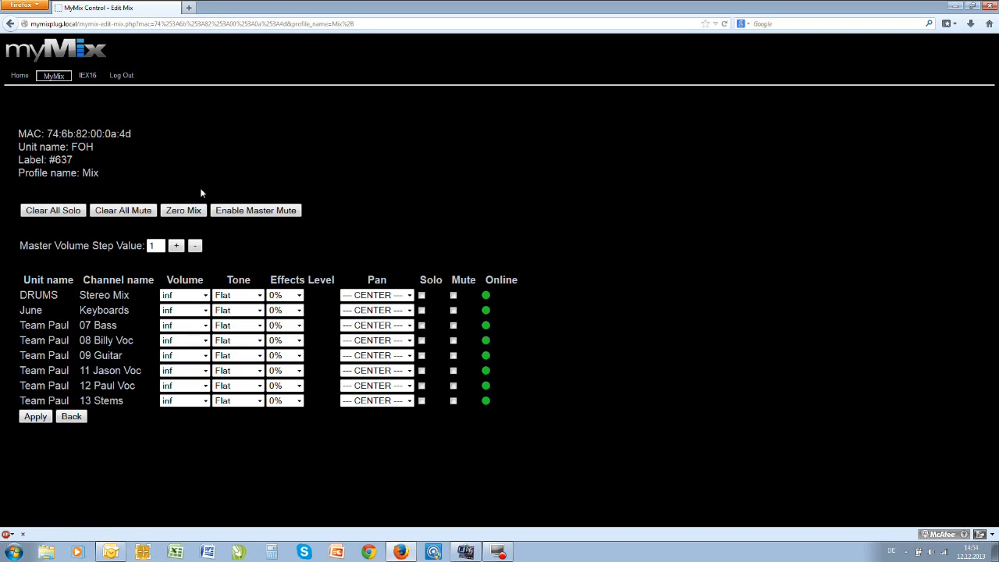
click(176, 246)
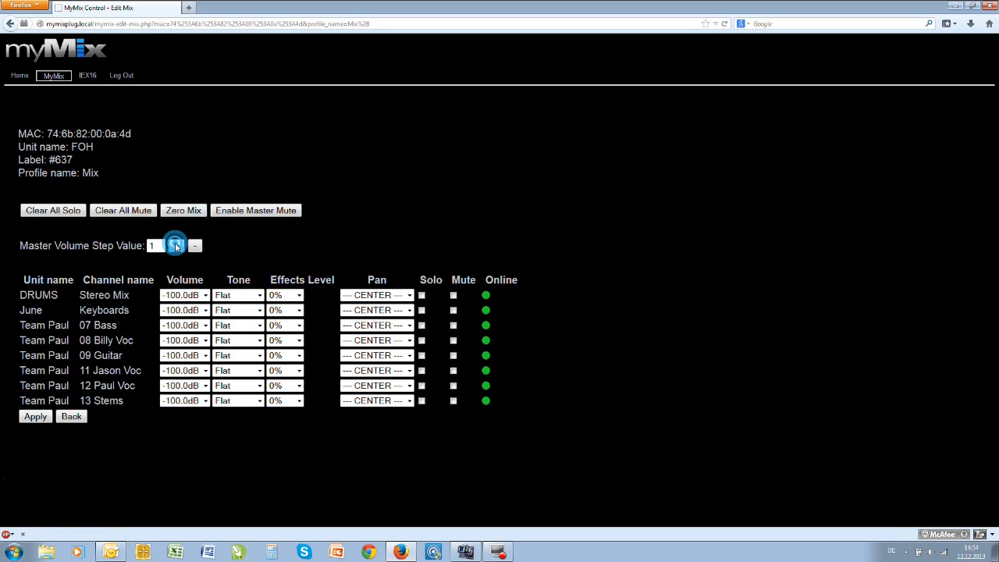
click(176, 246)
click(175, 246)
click(176, 246)
click(176, 246)
click(176, 246)
click(176, 246)
click(176, 246)
click(176, 246)
click(176, 246)
click(175, 246)
click(175, 246)
click(175, 246)
click(175, 246)
click(176, 246)
click(175, 246)
click(176, 246)
click(175, 245)
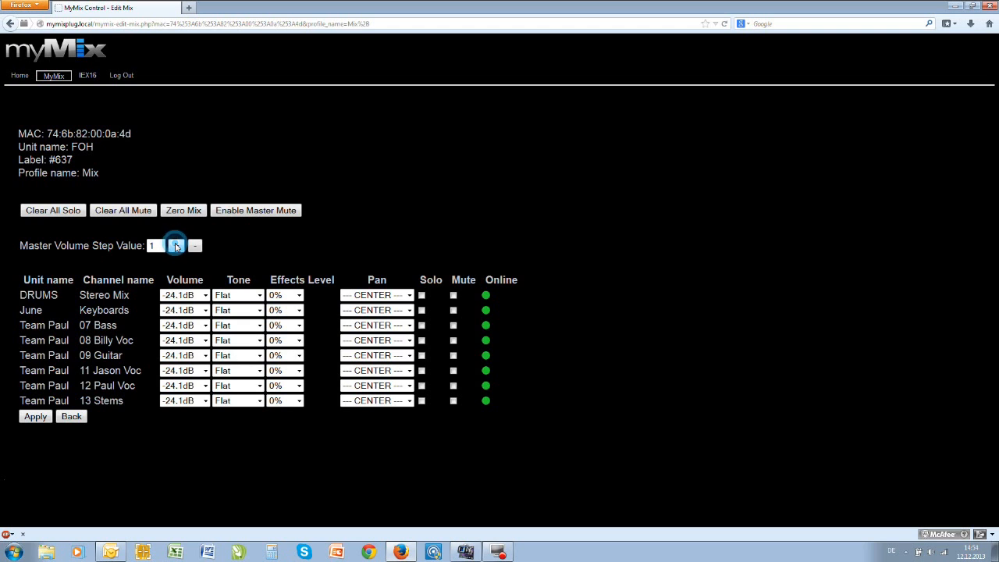
click(36, 417)
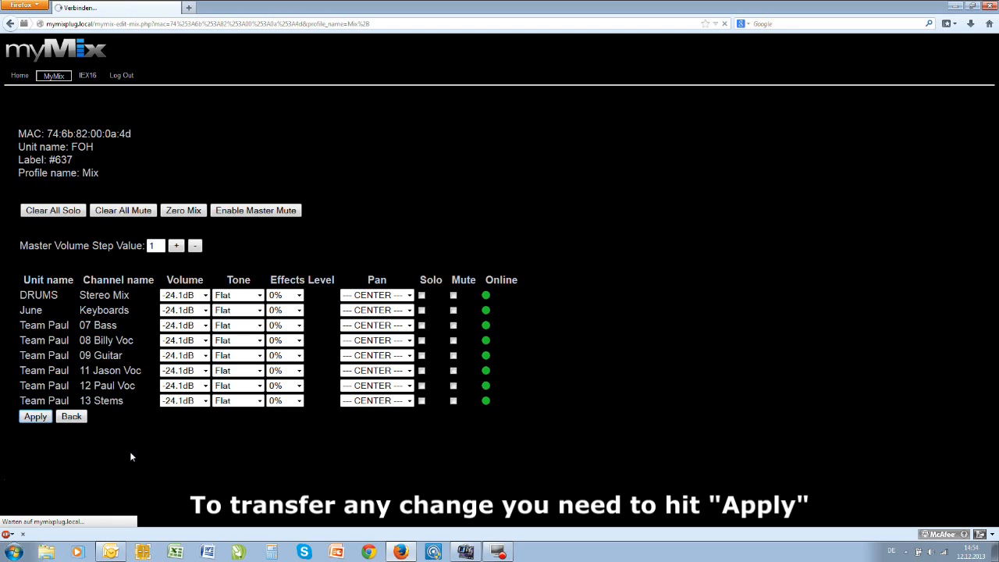
click(38, 186)
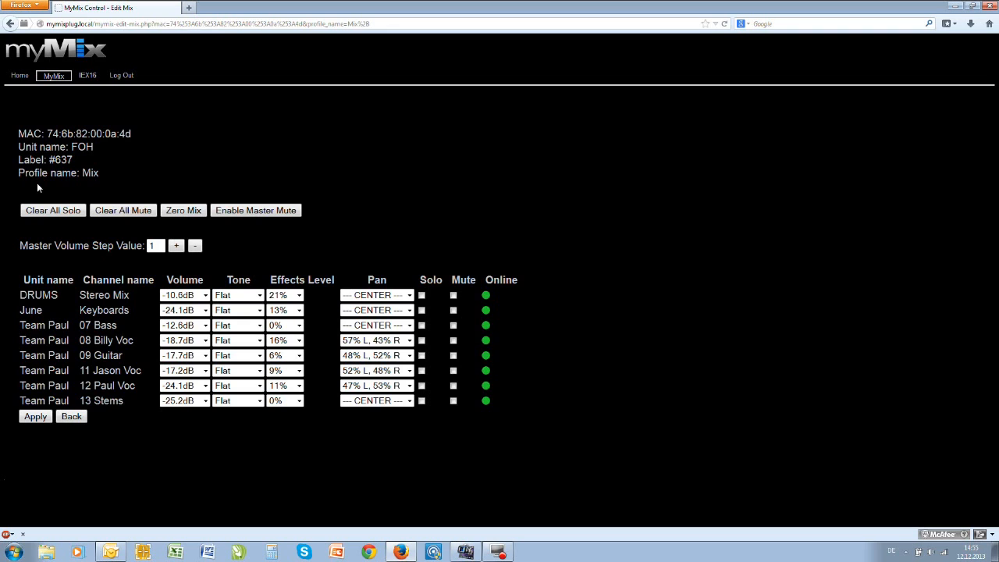
- Copy the FOH unit's current Mix profile and paste it to the Tom unit
click(53, 78)
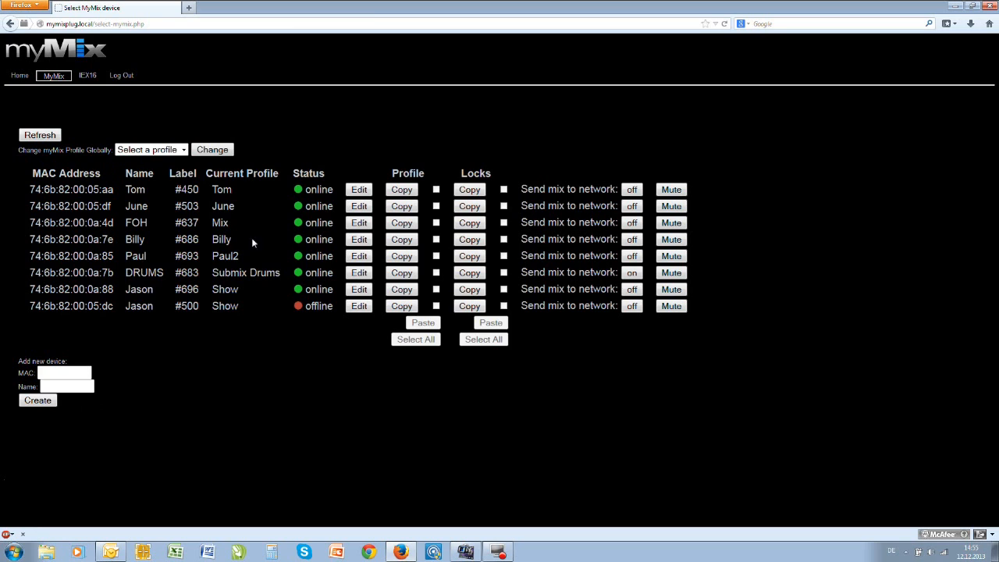
click(405, 224)
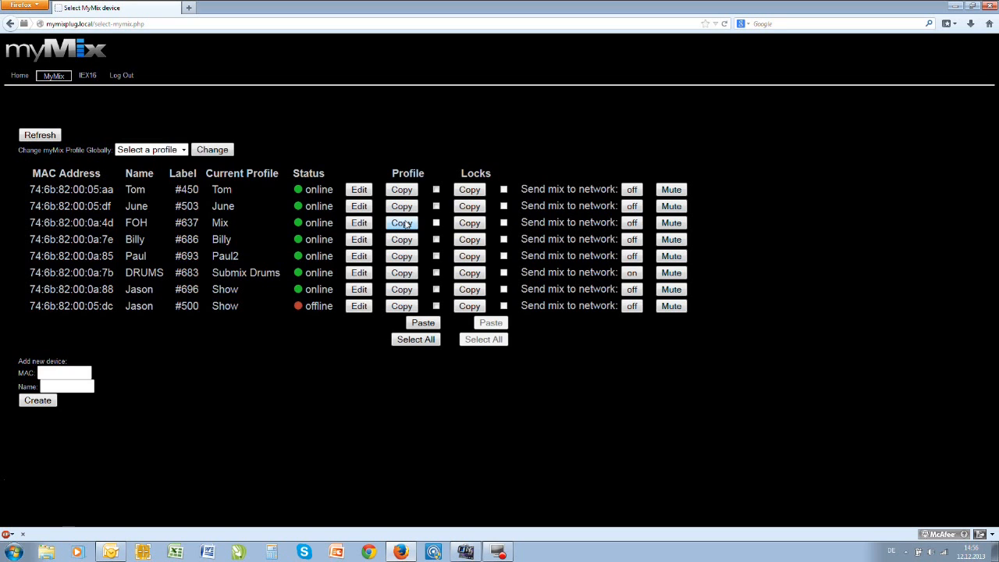
click(437, 191)
click(421, 323)
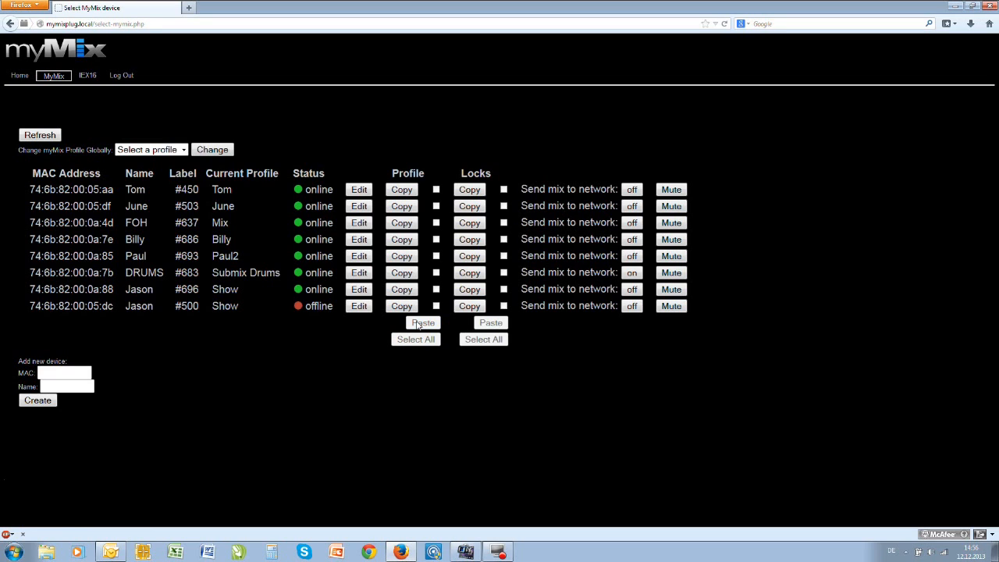
- Change the Tom unit's current profile to Mix
click(359, 191)
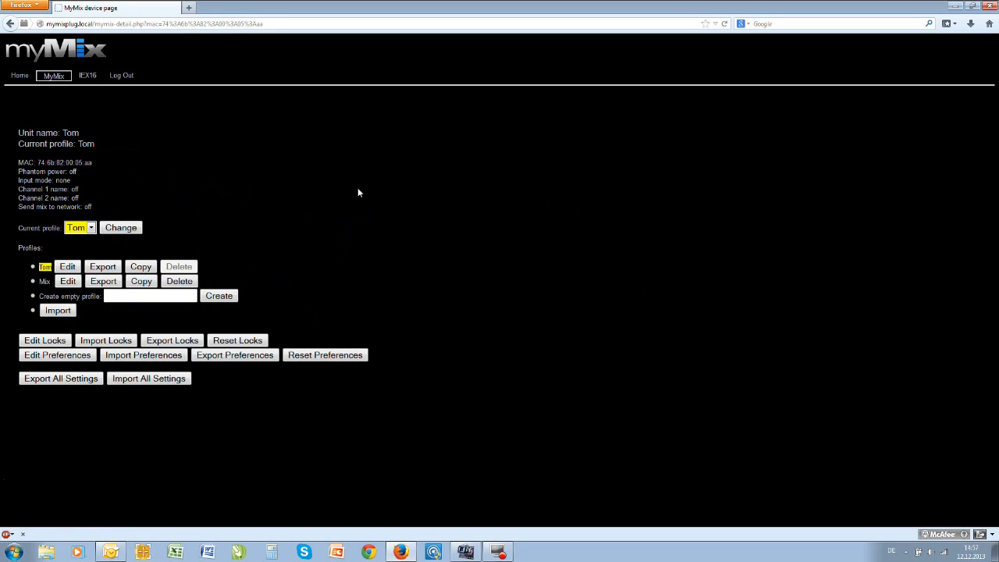
click(92, 228)
click(74, 251)
click(117, 228)
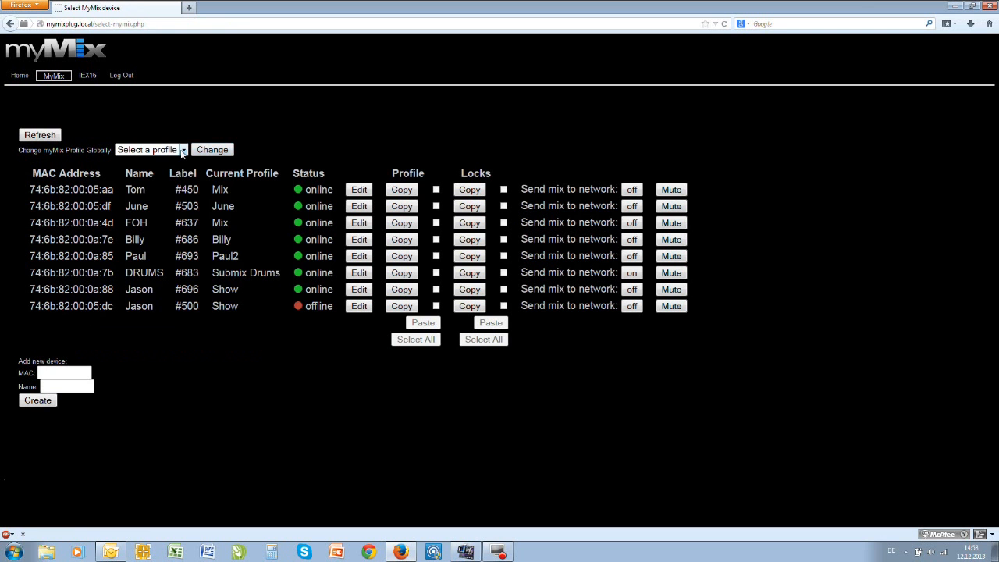
- Change the myMix profile globally to Tom for all units
click(184, 150)
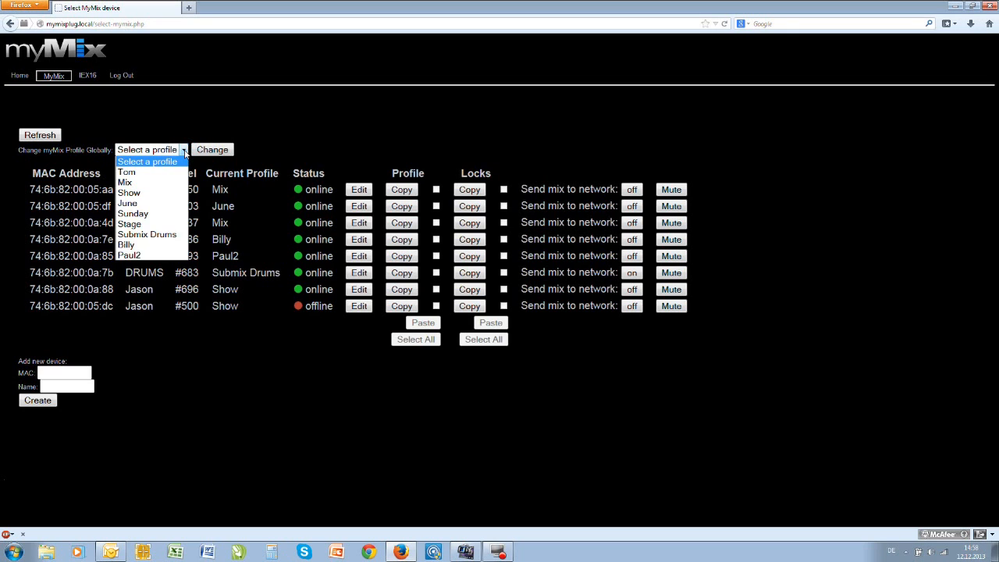
click(136, 172)
click(212, 149)
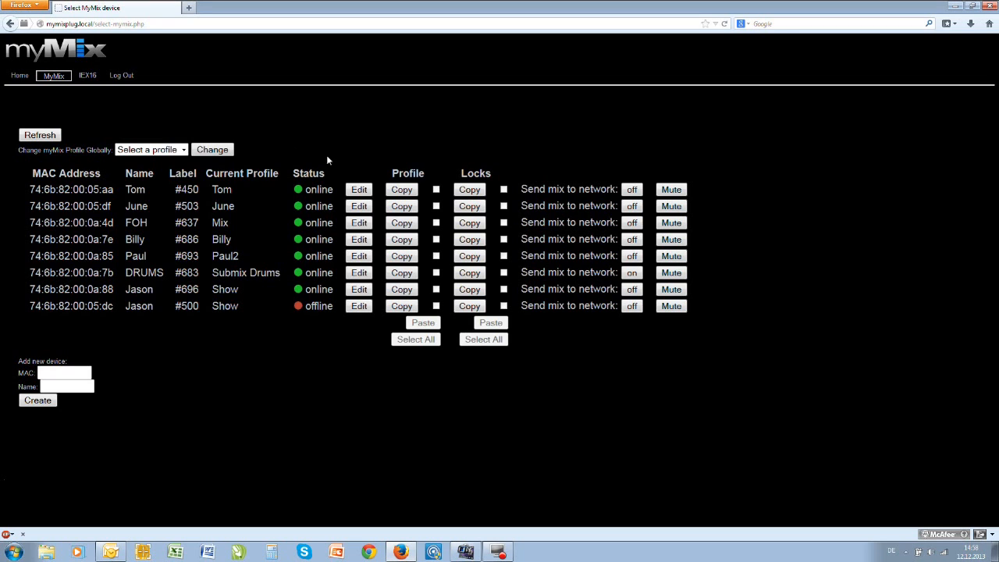
- Delete the Mix profile from the Tom unit and confirm the deletion
click(358, 190)
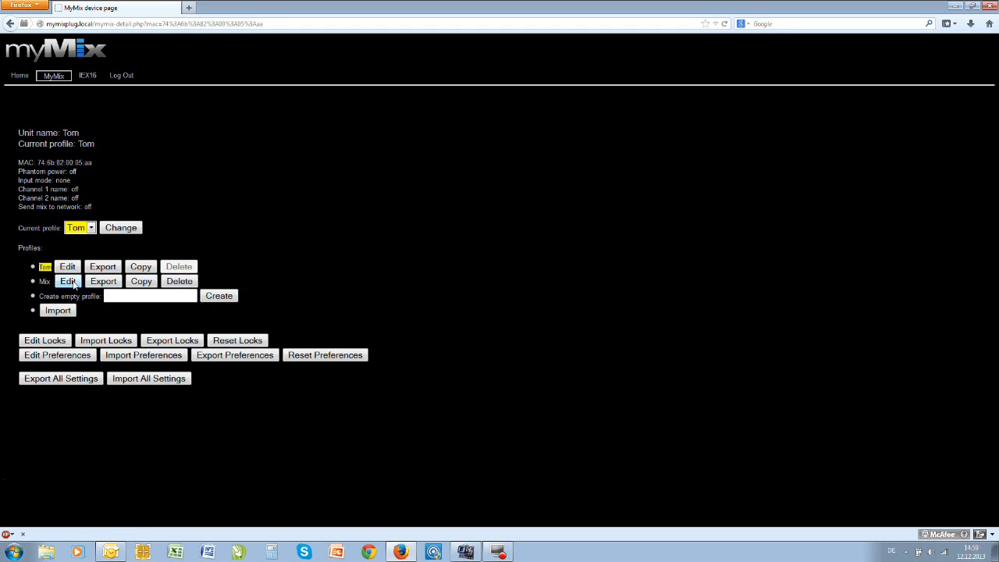
click(179, 282)
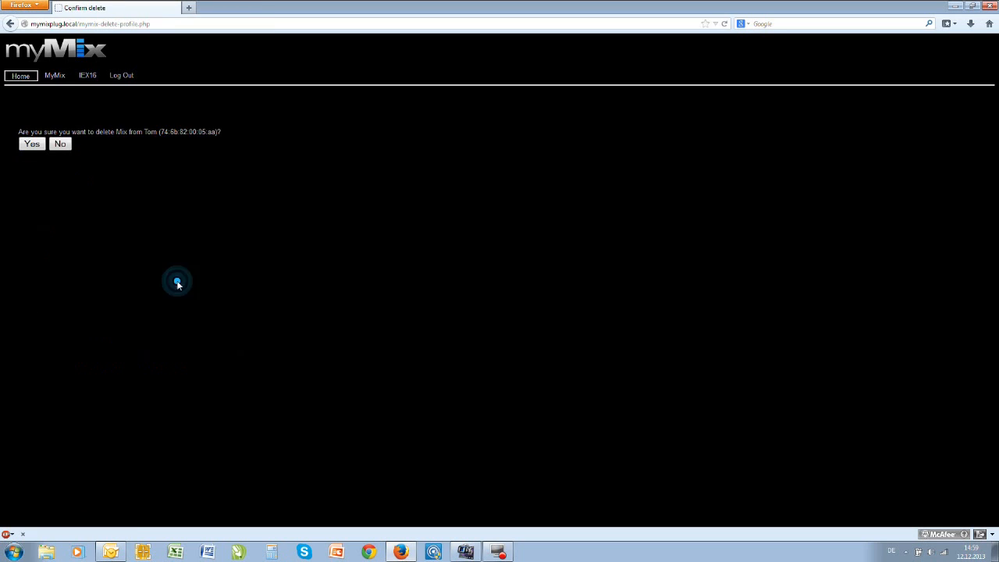
click(32, 145)
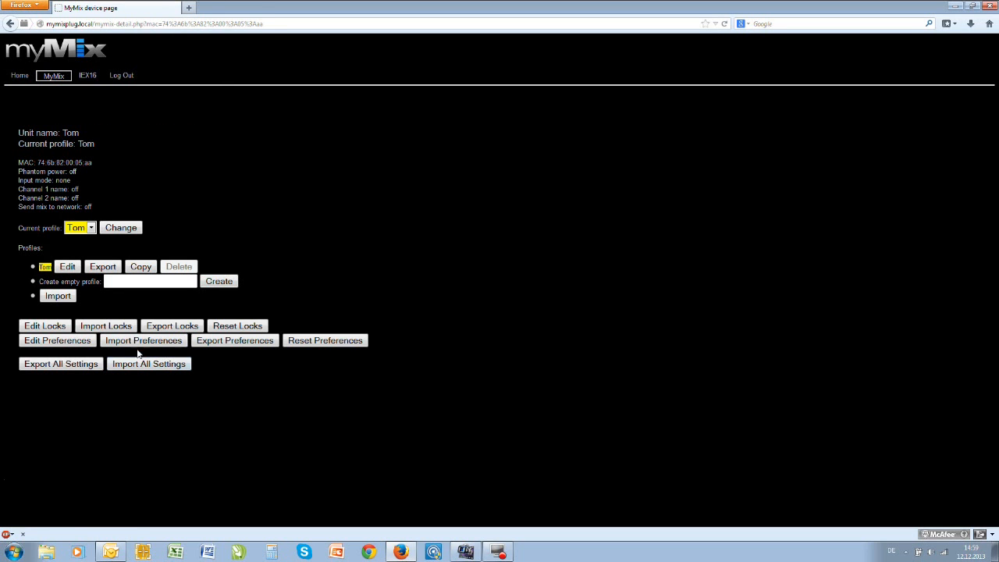
- Duplicate the Tom profile on the Tom unit and rename the copy to Tom 2
click(142, 267)
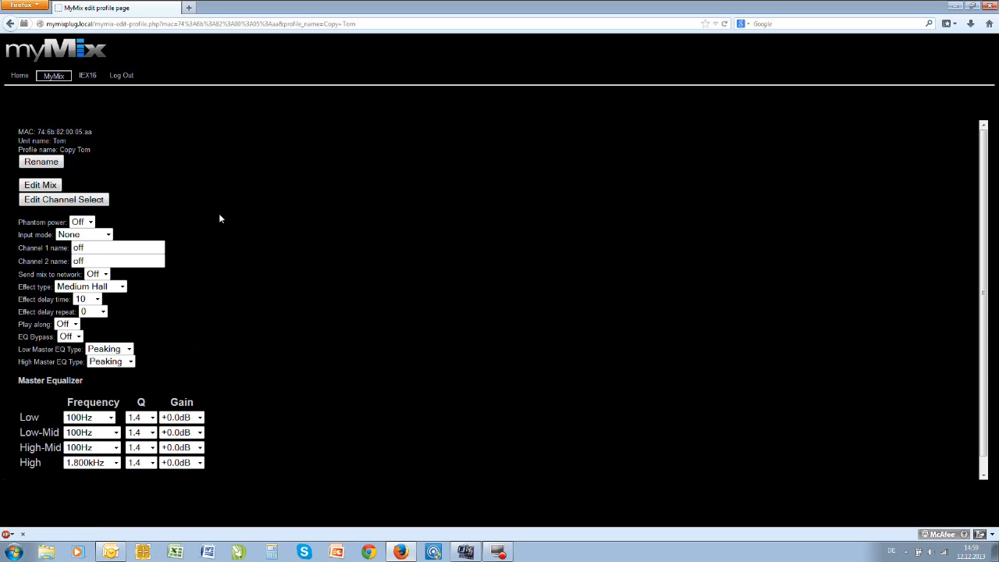
click(41, 161)
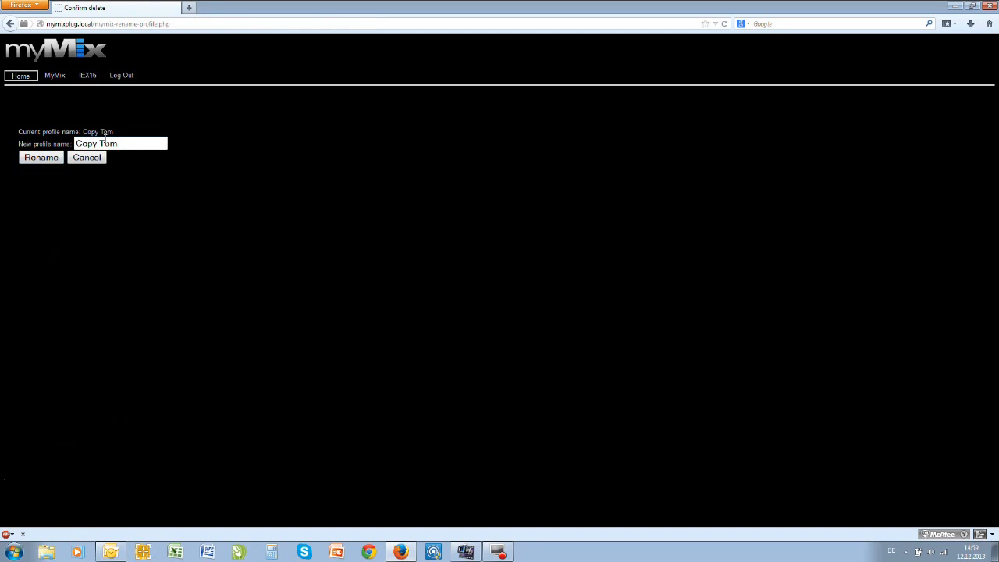
click(129, 143)
key(BackSpace)
key(BackSpace)
key(BackSpace)
key(BackSpace)
key(BackSpace)
key(BackSpace)
key(BackSpace)
key(BackSpace)
text(Tom 2)
click(41, 157)
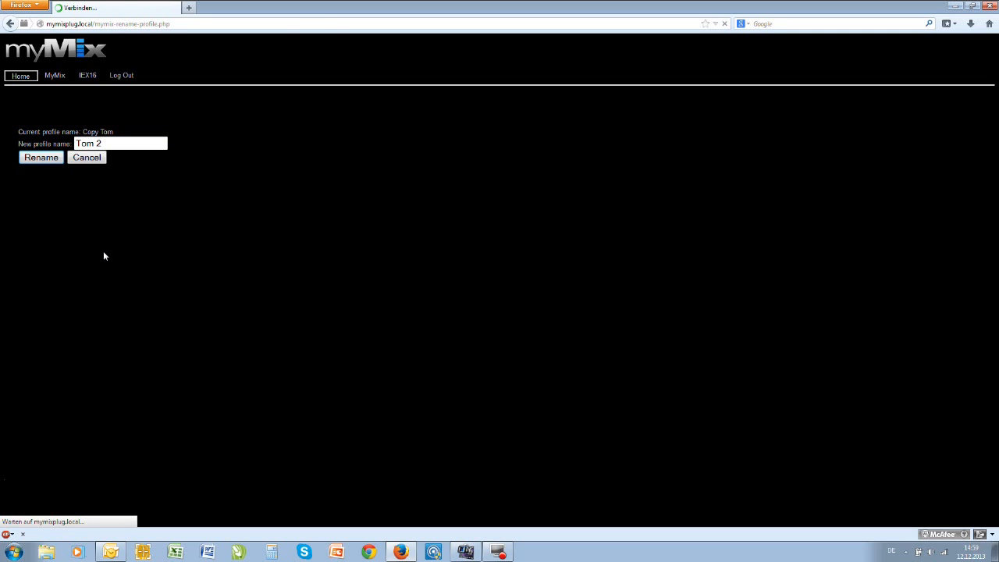
- Copy the FOH unit's current Mix profile from the list of myMix units
click(54, 76)
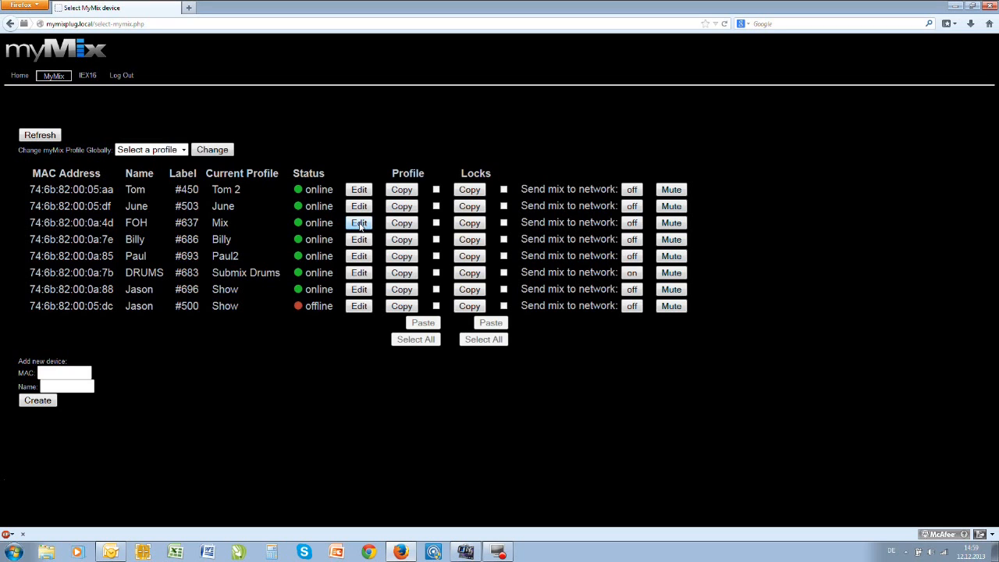
click(403, 224)
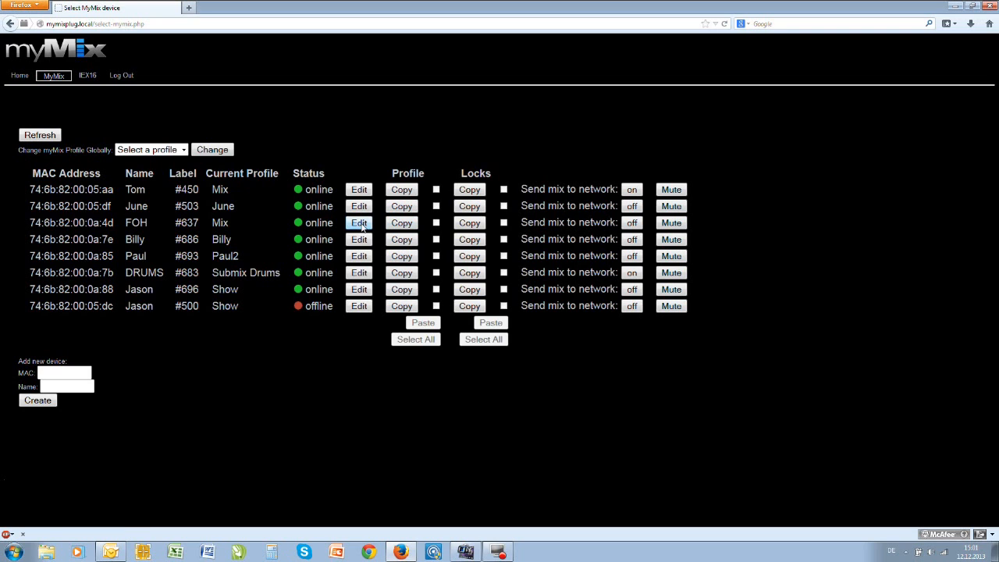
- Solo the Tom Stereo Mix channel in the FOH unit's Mix profile, set its volume to -5.0 dB and apply
click(360, 225)
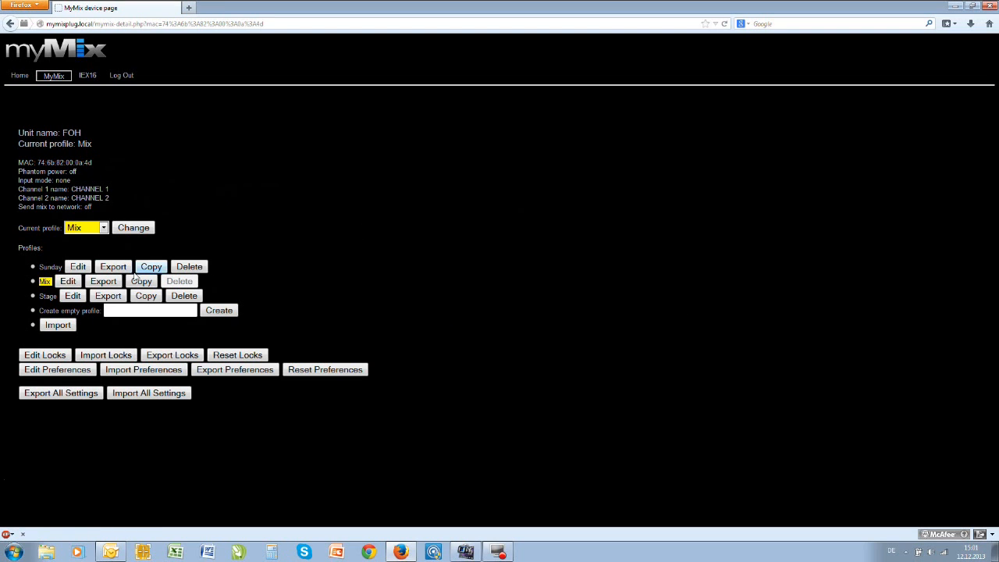
click(70, 281)
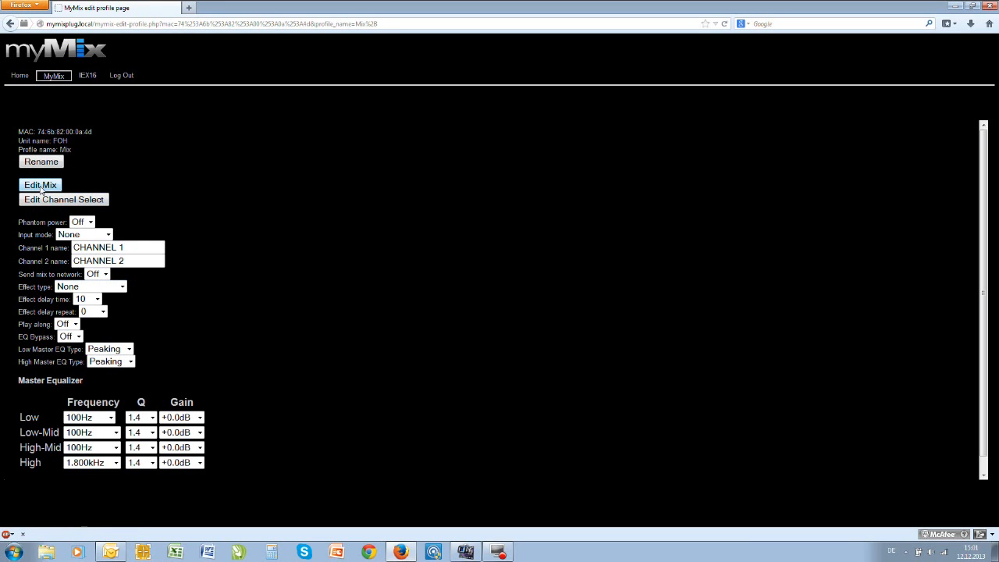
click(40, 186)
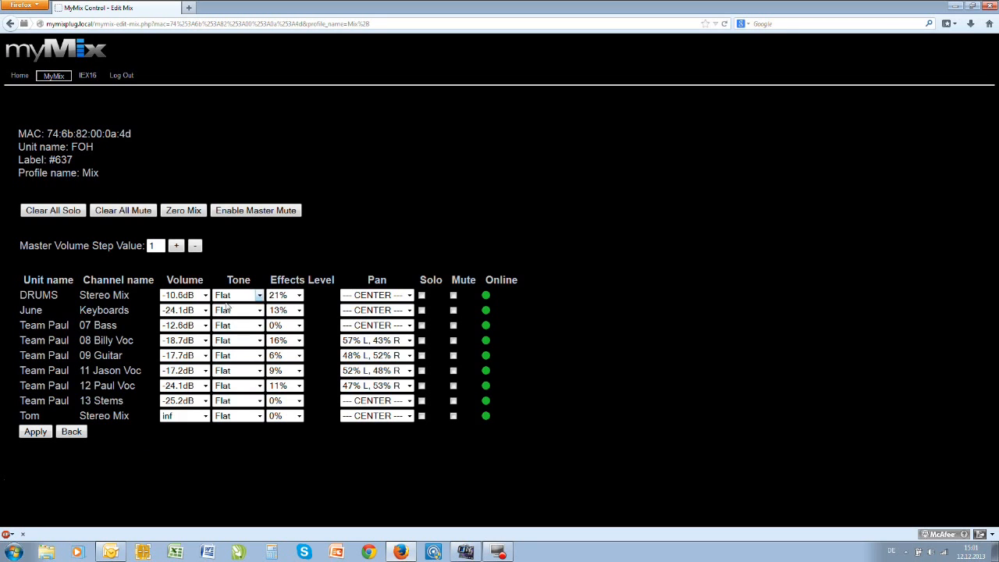
click(422, 416)
click(206, 416)
drag(206, 388, 207, 251)
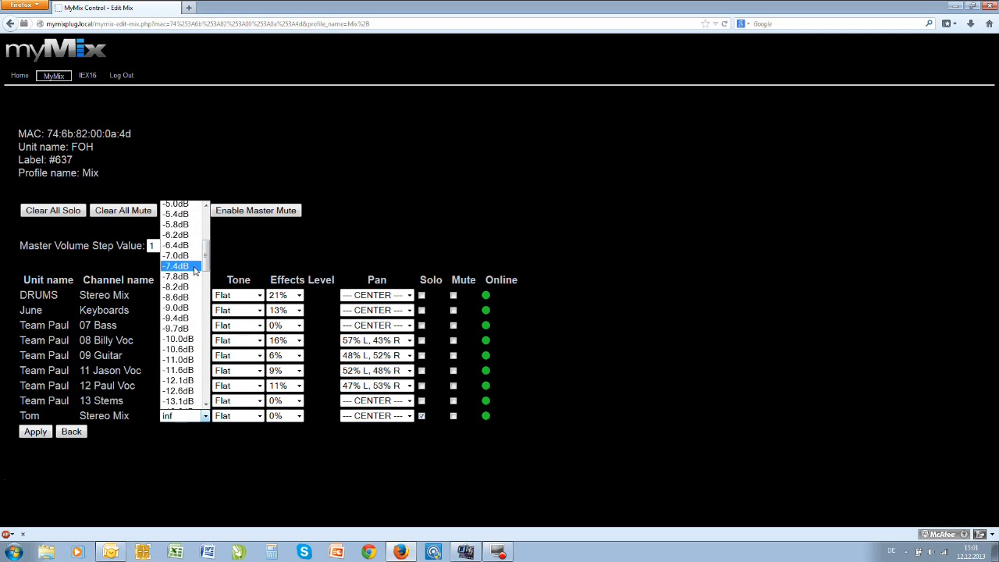
click(176, 196)
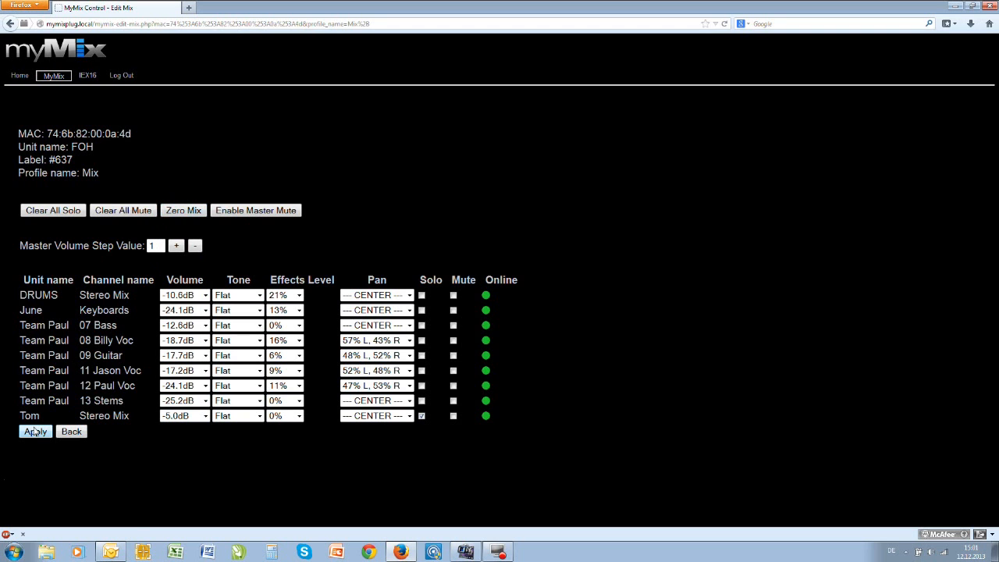
click(34, 433)
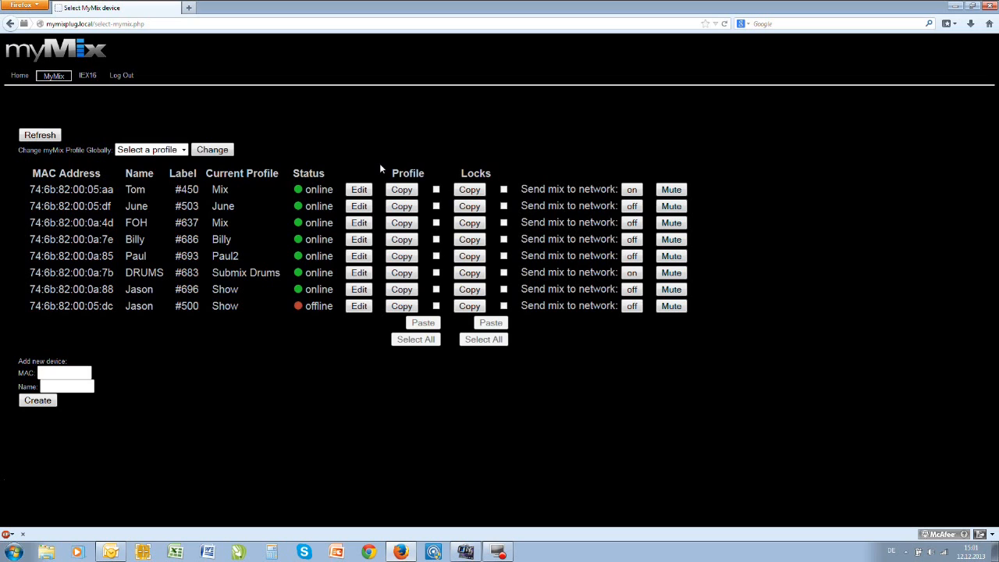
- Review the lock options of the Jason unit labelled #696, locking and unlocking its Settings group
click(358, 290)
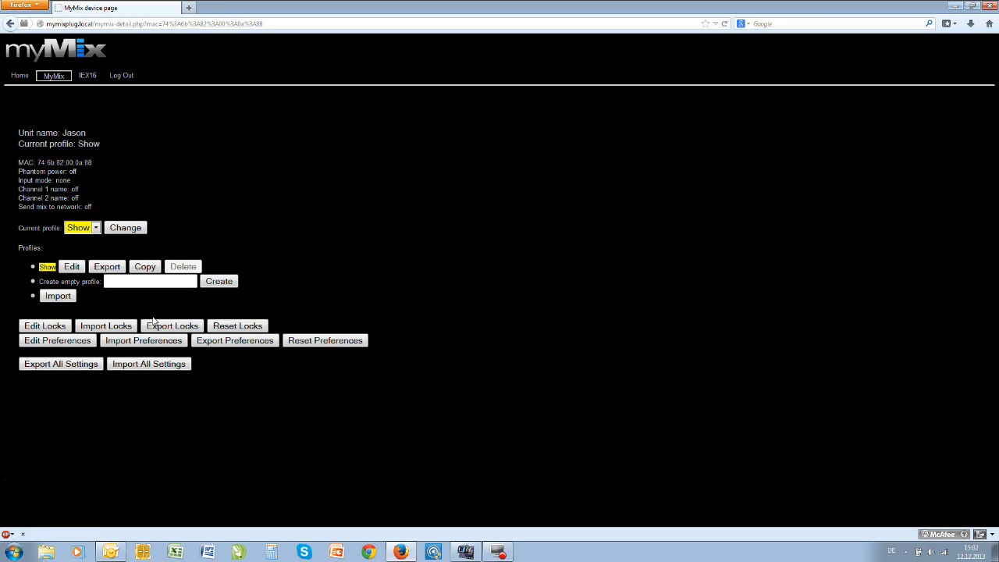
click(51, 328)
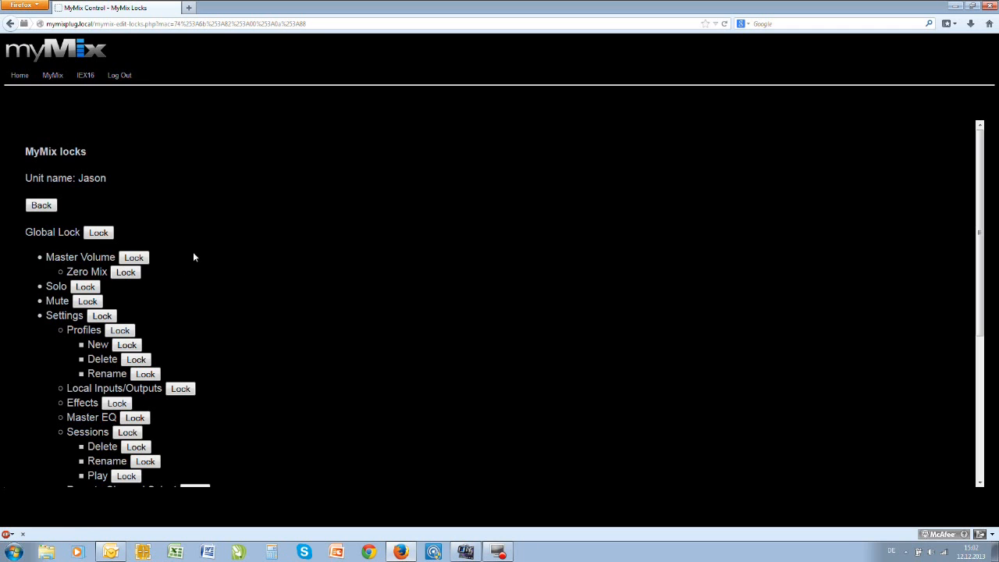
scroll(204, 248, down, 2)
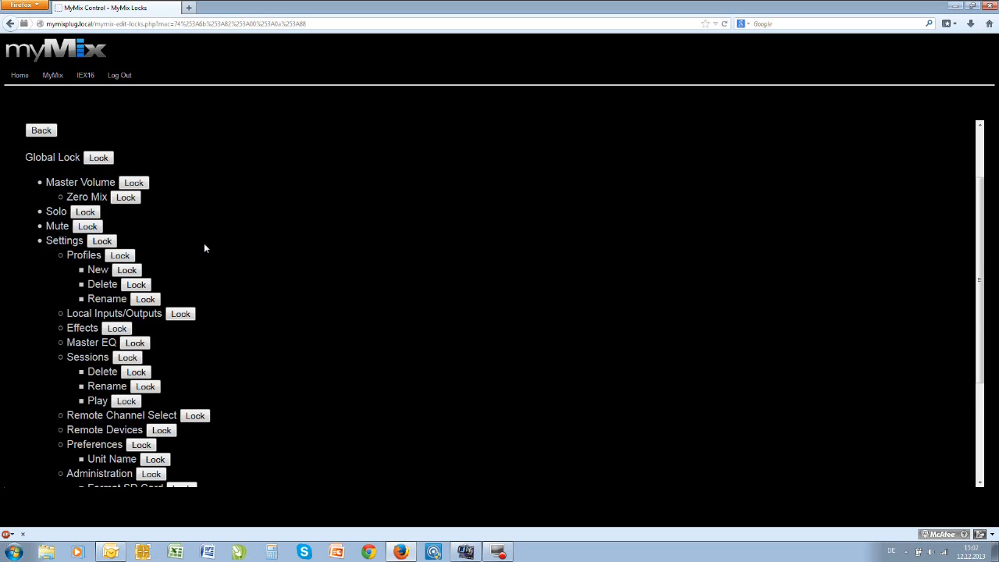
scroll(204, 248, down, 2)
scroll(204, 249, down, 2)
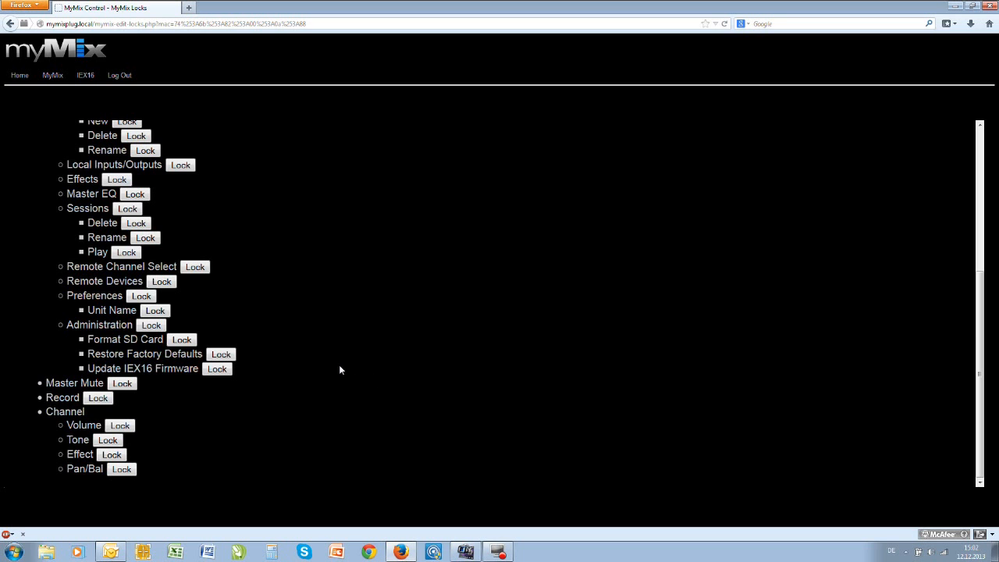
scroll(338, 365, up, 4)
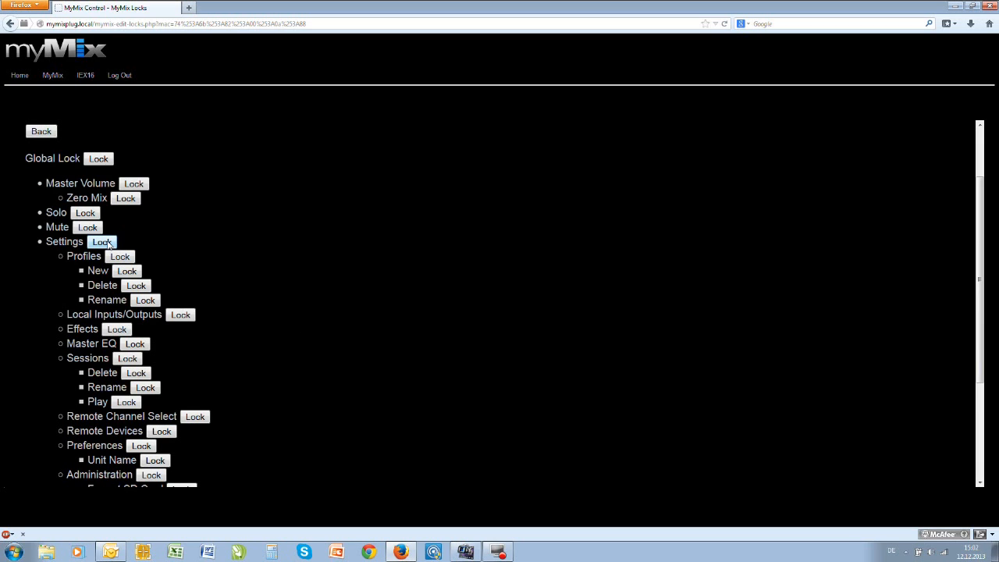
click(103, 242)
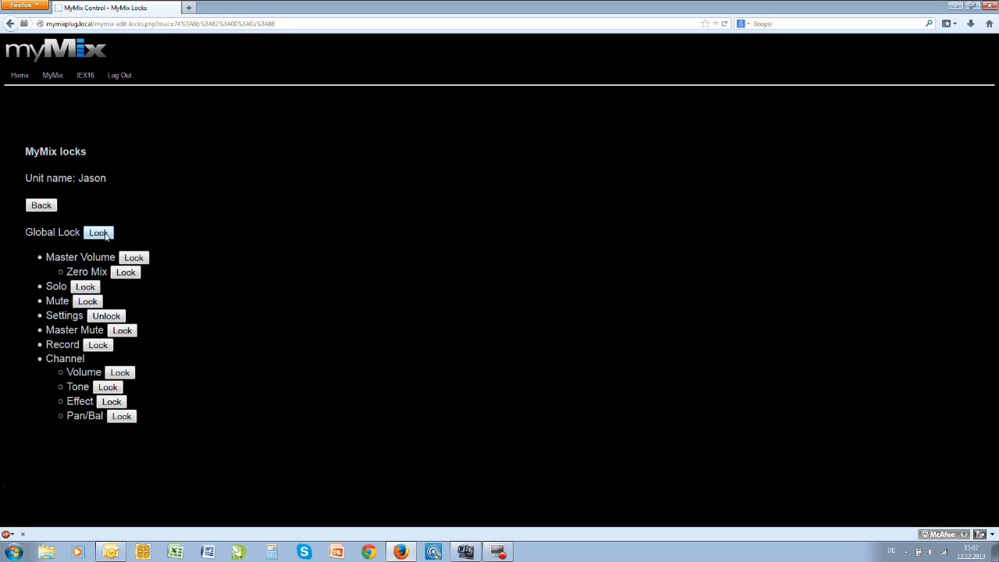
click(100, 320)
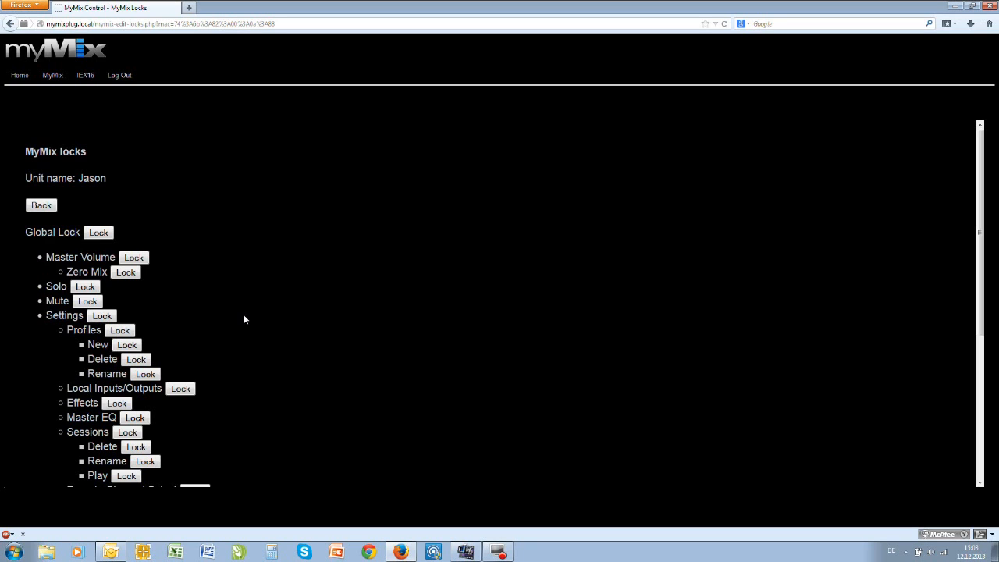
- Return to the list of myMix units and log out of the control interface
click(53, 76)
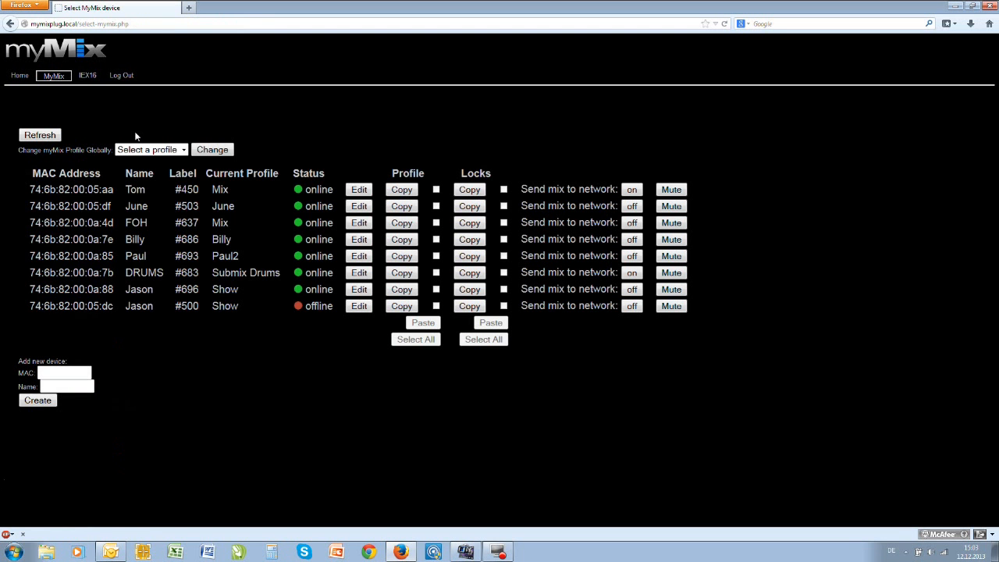
click(128, 79)
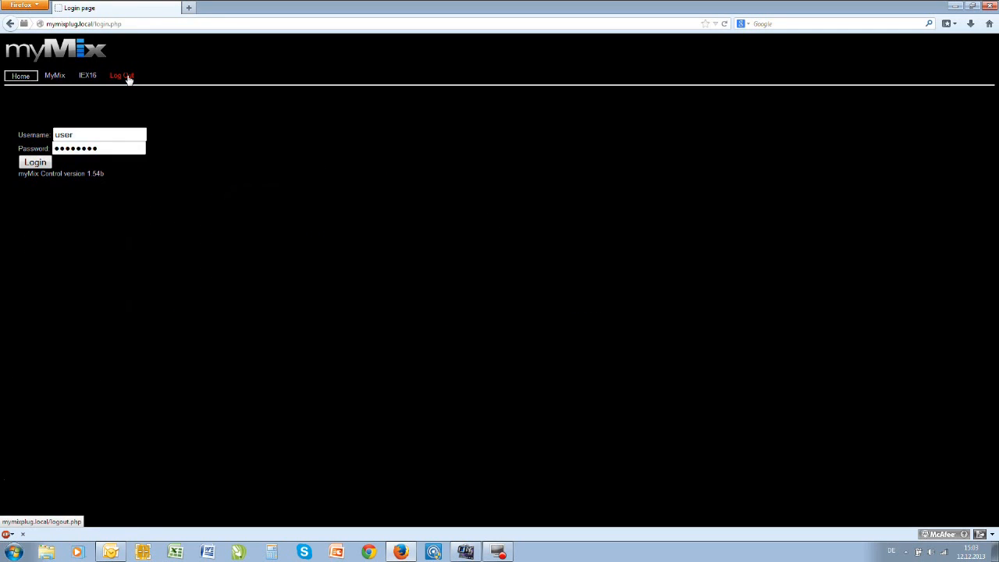